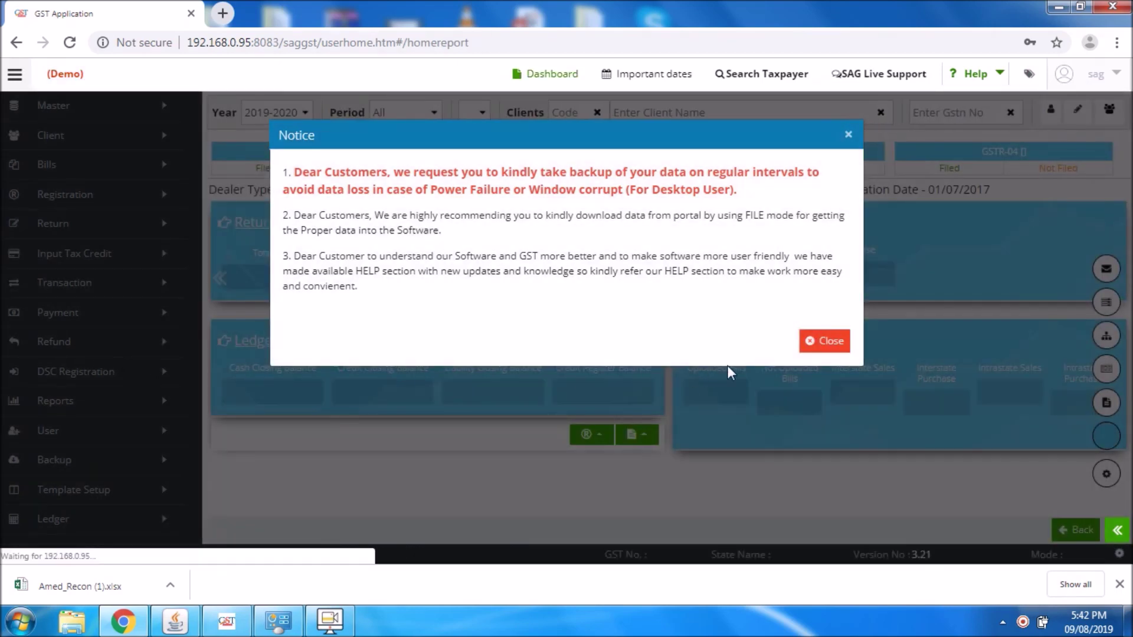
Dismiss the data-backup notice and expand the Reports list in the sidebar.
left_click(807, 342)
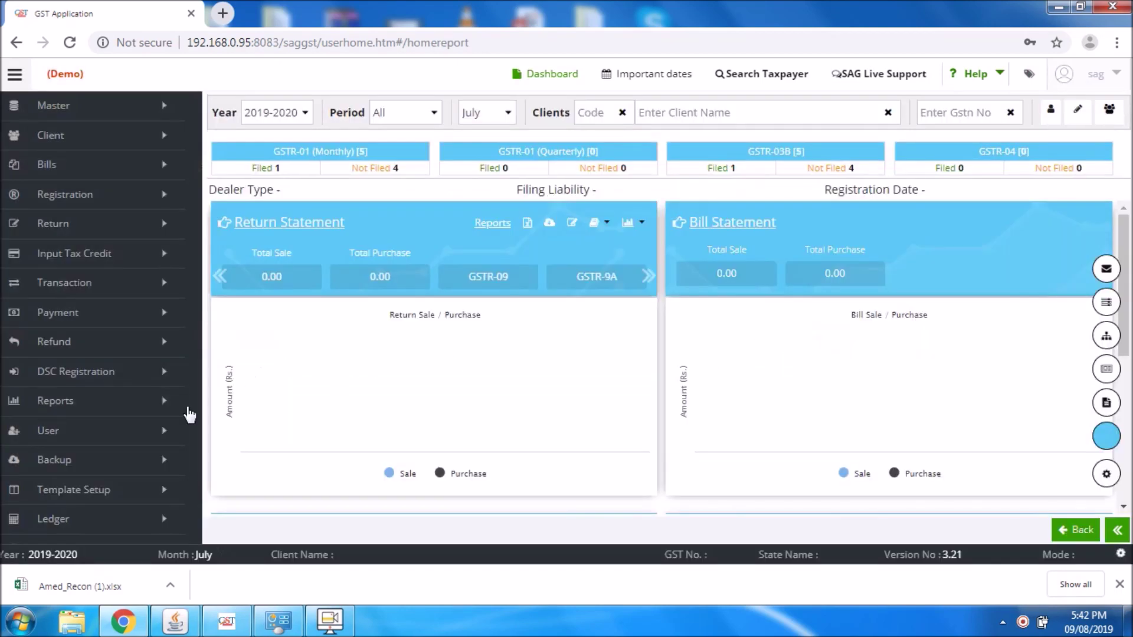
left_click(158, 406)
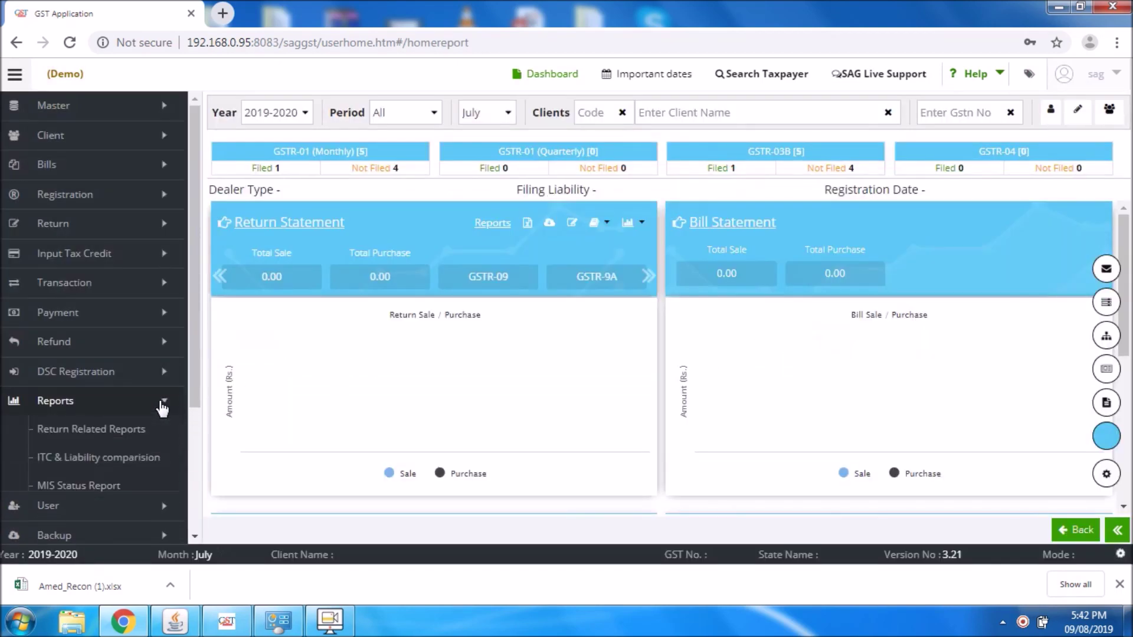
Open the MIS Status Report and set Year 2017-2018 with all months.
left_click(71, 489)
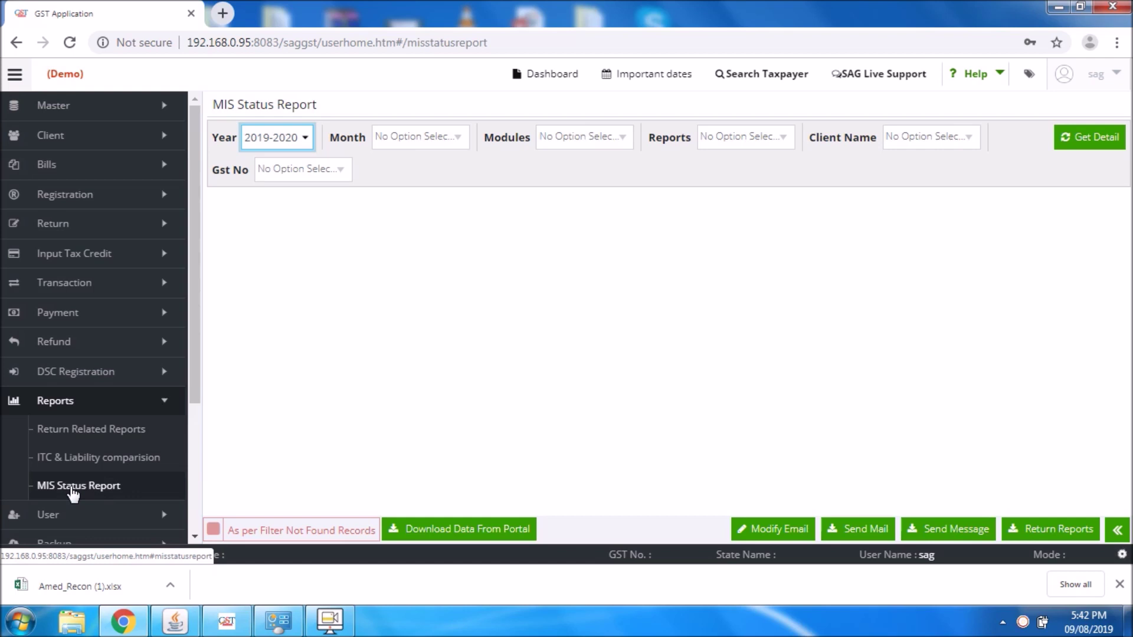
left_click(288, 142)
left_click(286, 160)
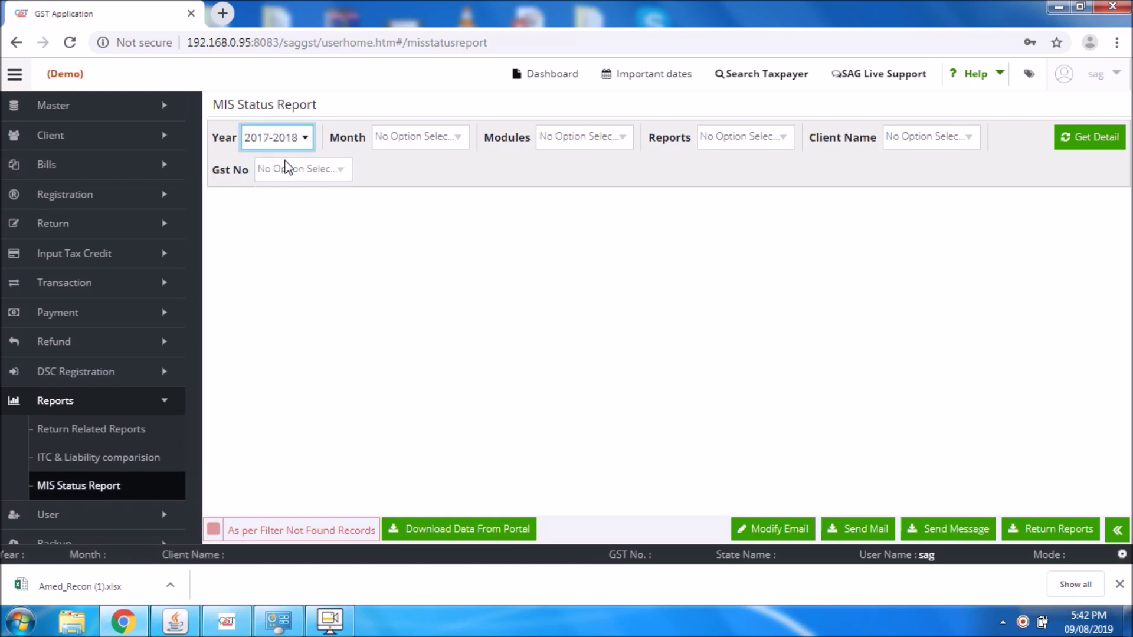
left_click(420, 140)
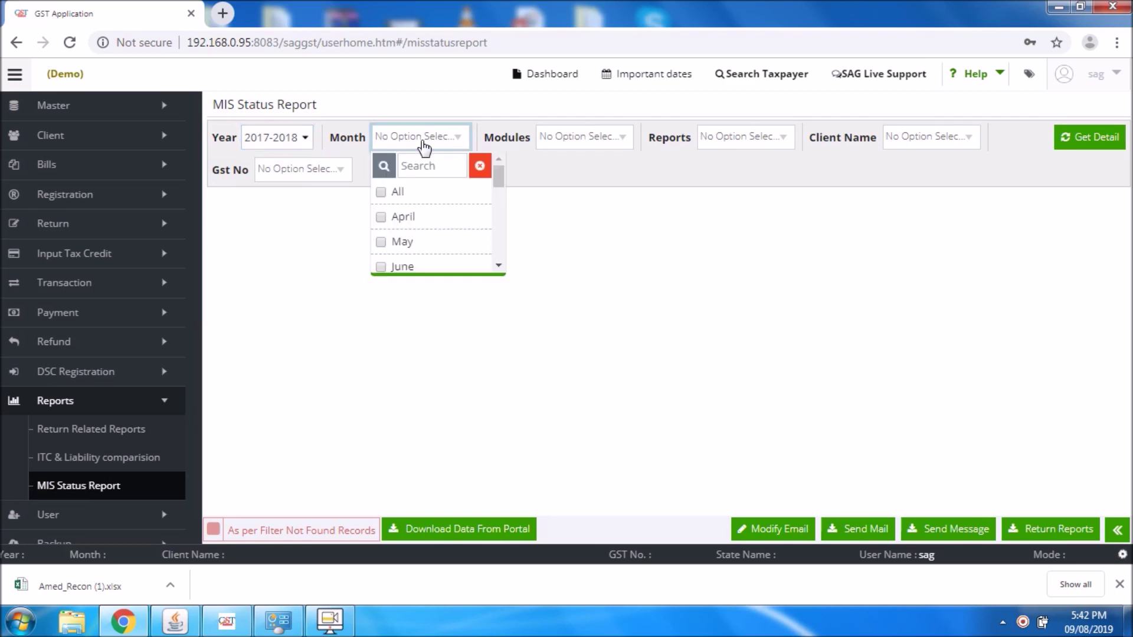
left_click(399, 192)
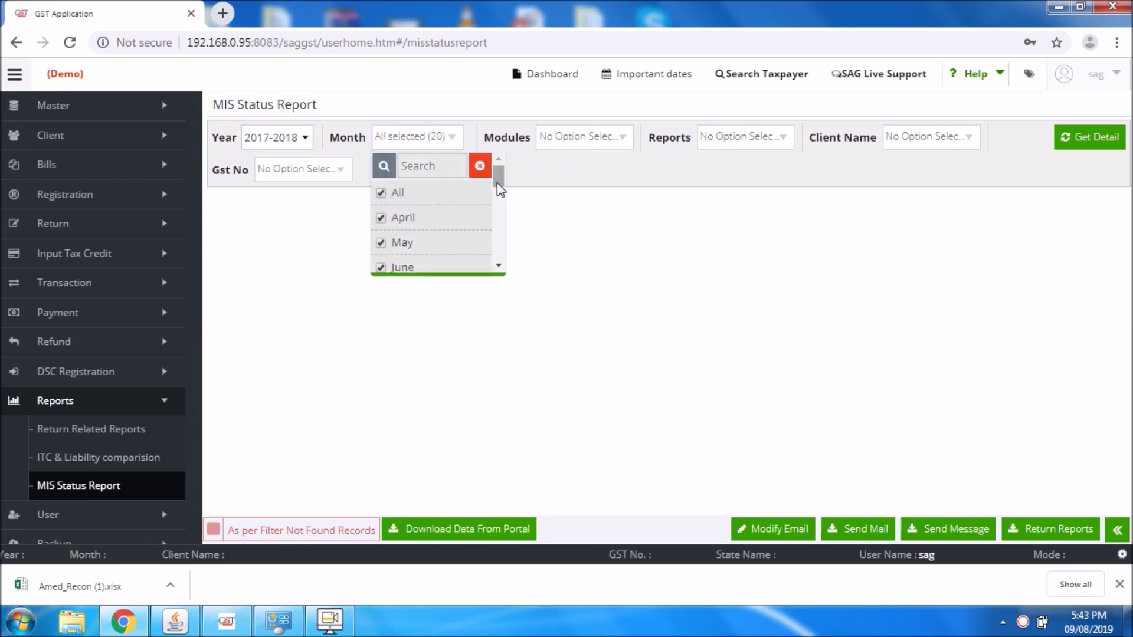
mouse_move(498, 186)
left_mouse_down()
mouse_move(498, 206)
mouse_move(501, 184)
left_mouse_up()
Select all modules except None, all reports and client XYZ LTD, then get the details.
left_click(578, 142)
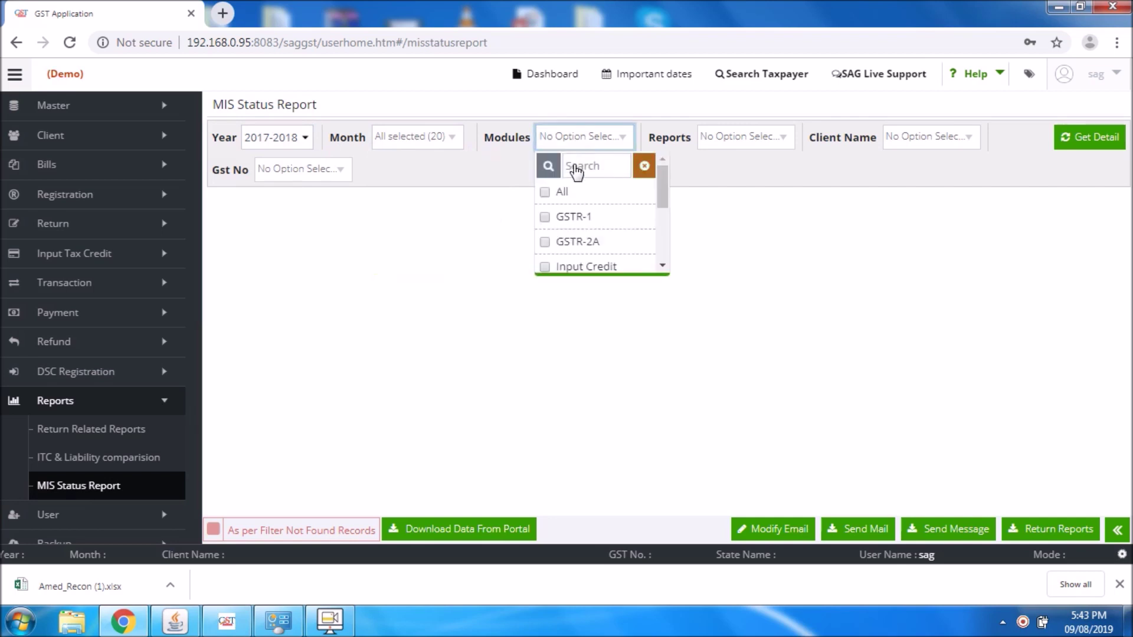
left_click(565, 195)
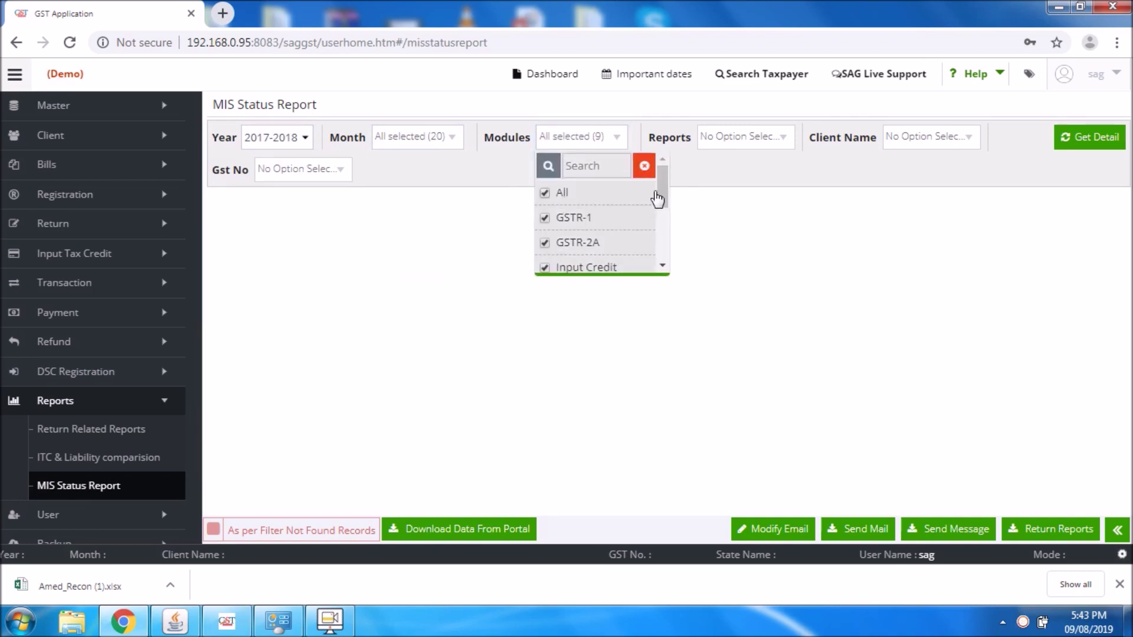
scroll(664, 199, "down", 3)
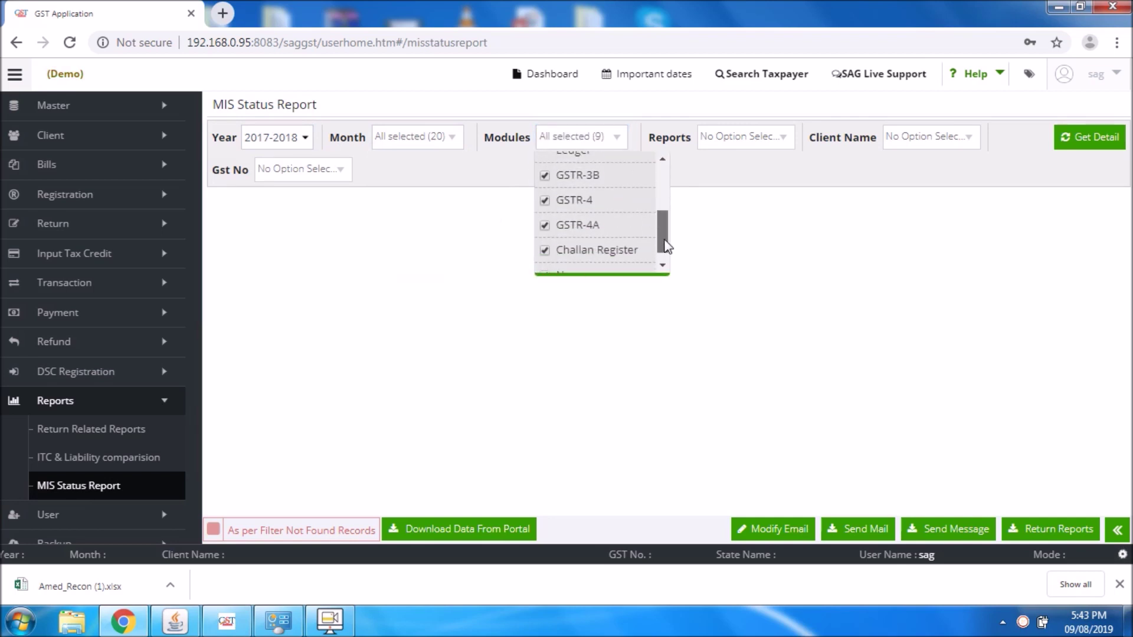
left_click(577, 268)
left_click(742, 141)
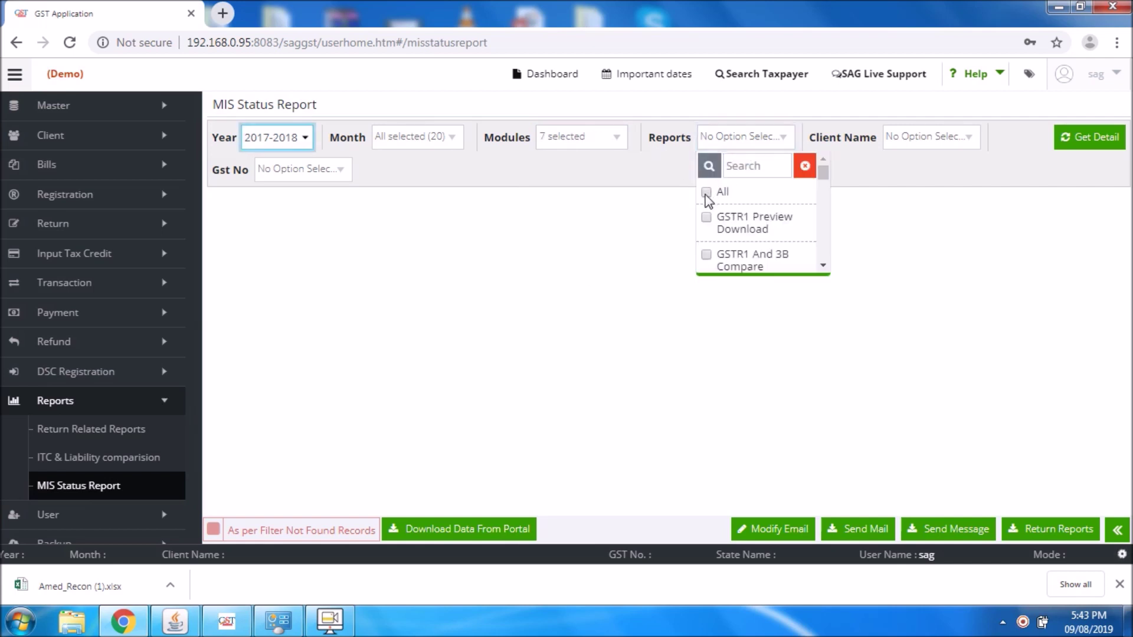
left_click(708, 198)
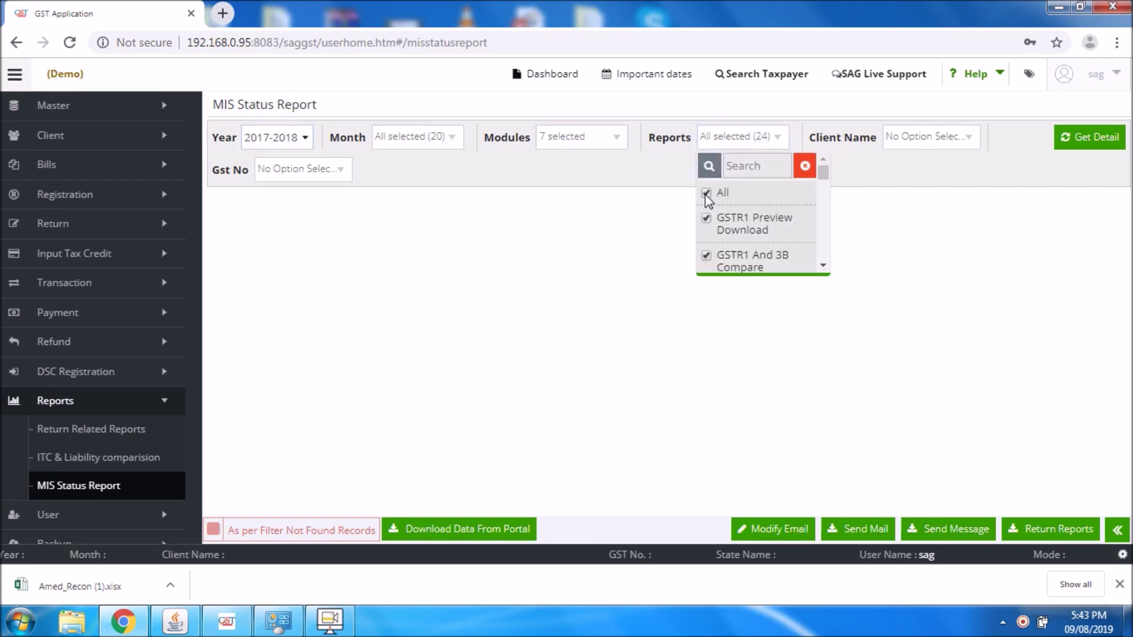
left_click(942, 141)
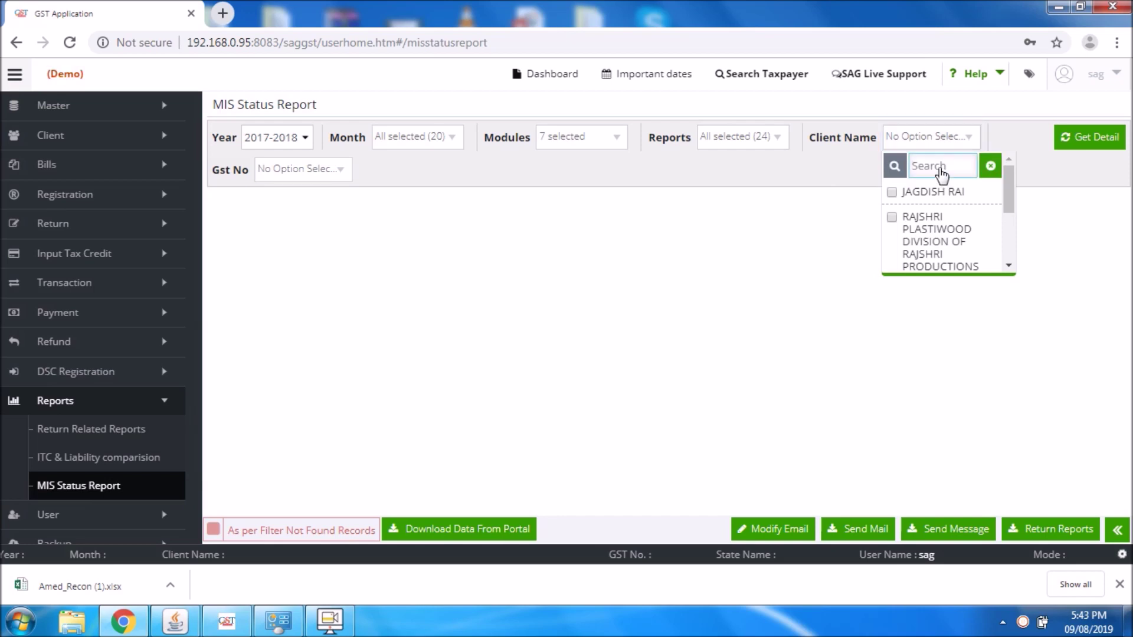
type("xyz")
left_click(924, 193)
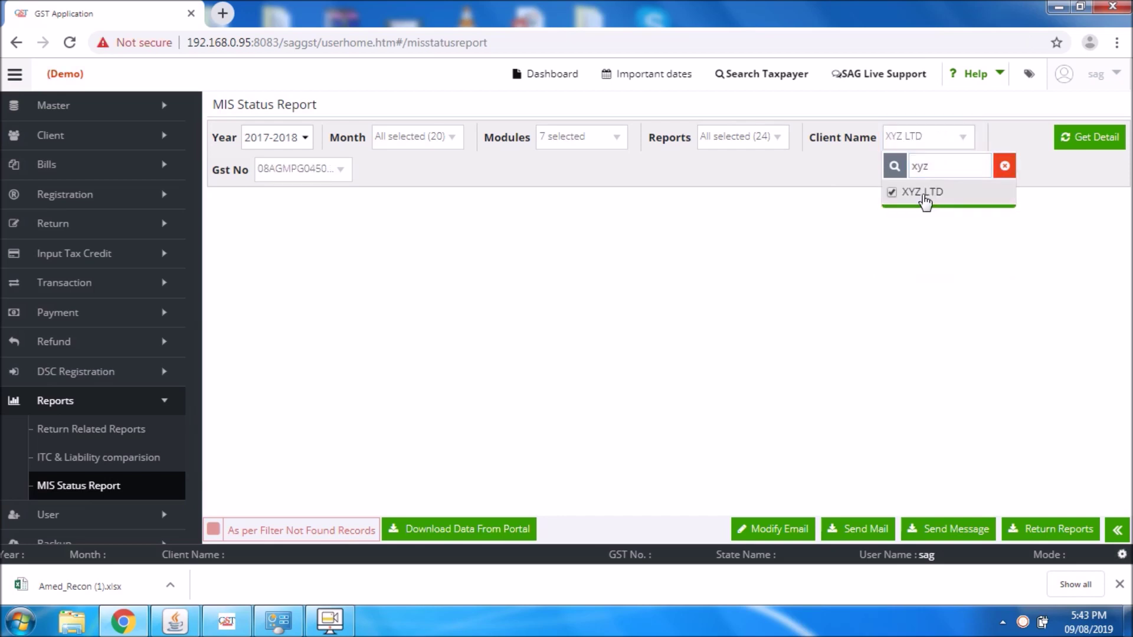
left_click(1093, 141)
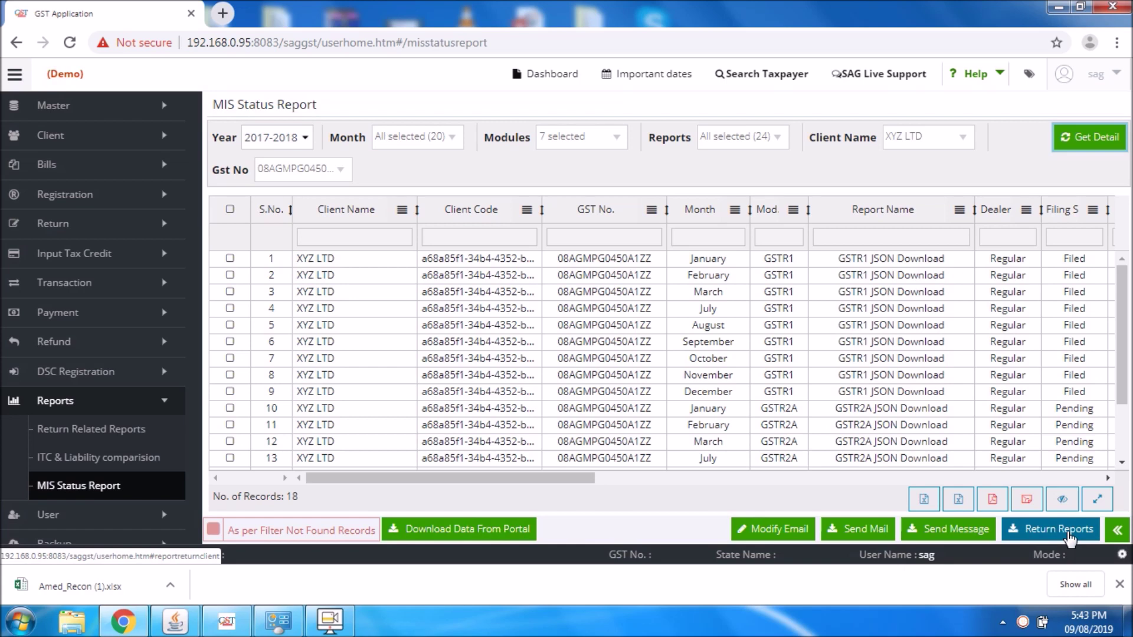
Clear the no-client warning and tick XYZ LTD's September GSTR1 record.
left_click(507, 534)
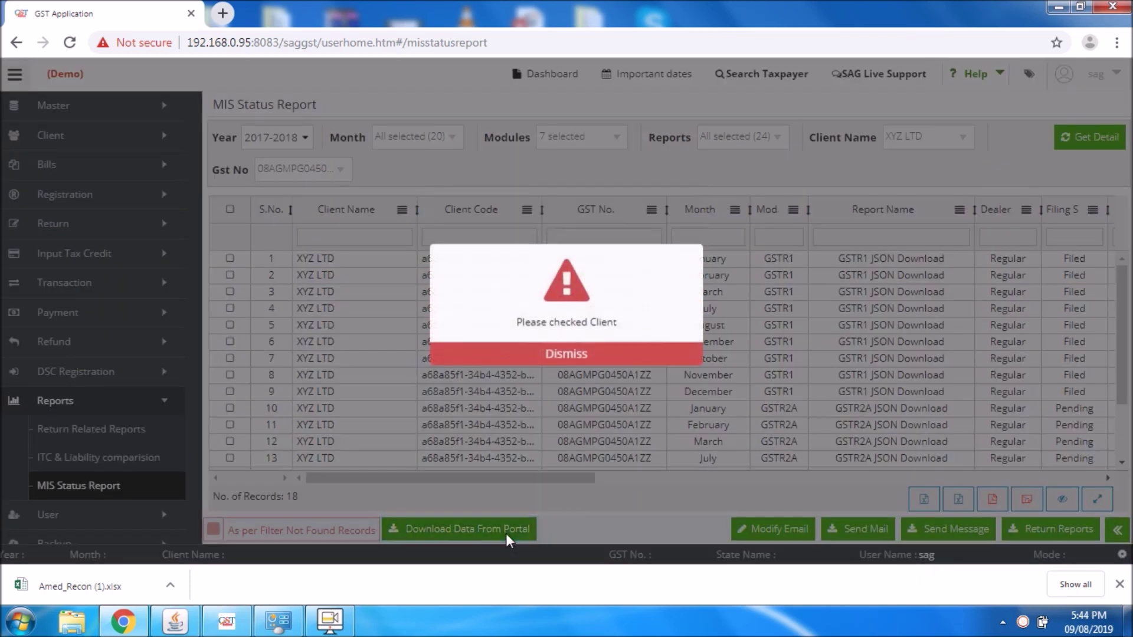
left_click(505, 361)
left_click(230, 343)
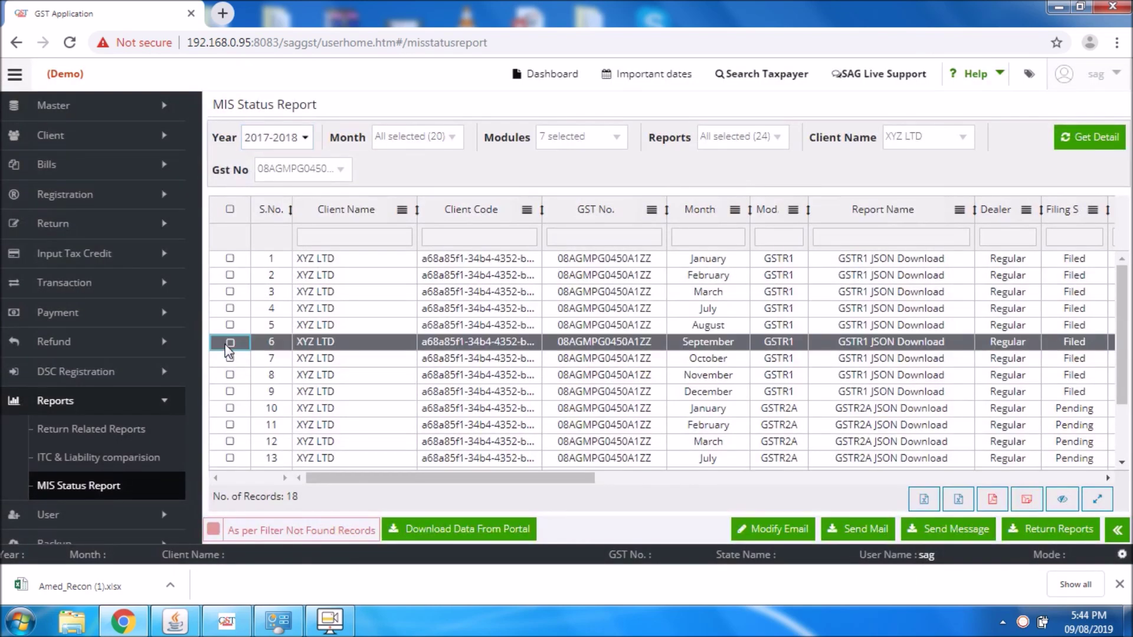
Open the portal data download panel and switch Download Mode from File to Direct.
left_click(429, 534)
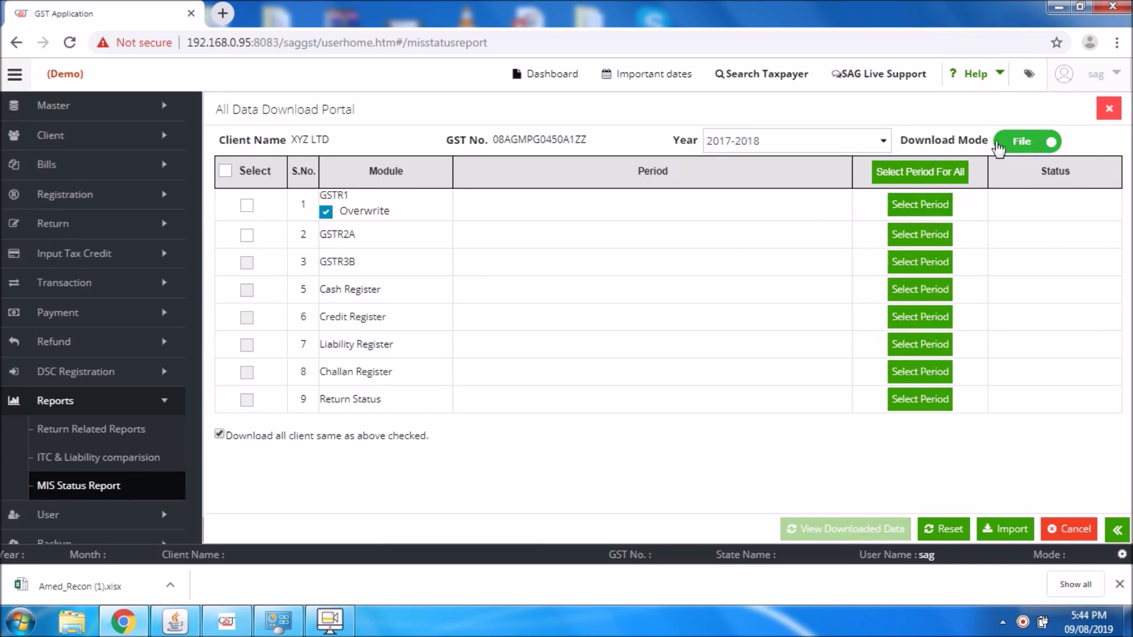
left_click(1027, 144)
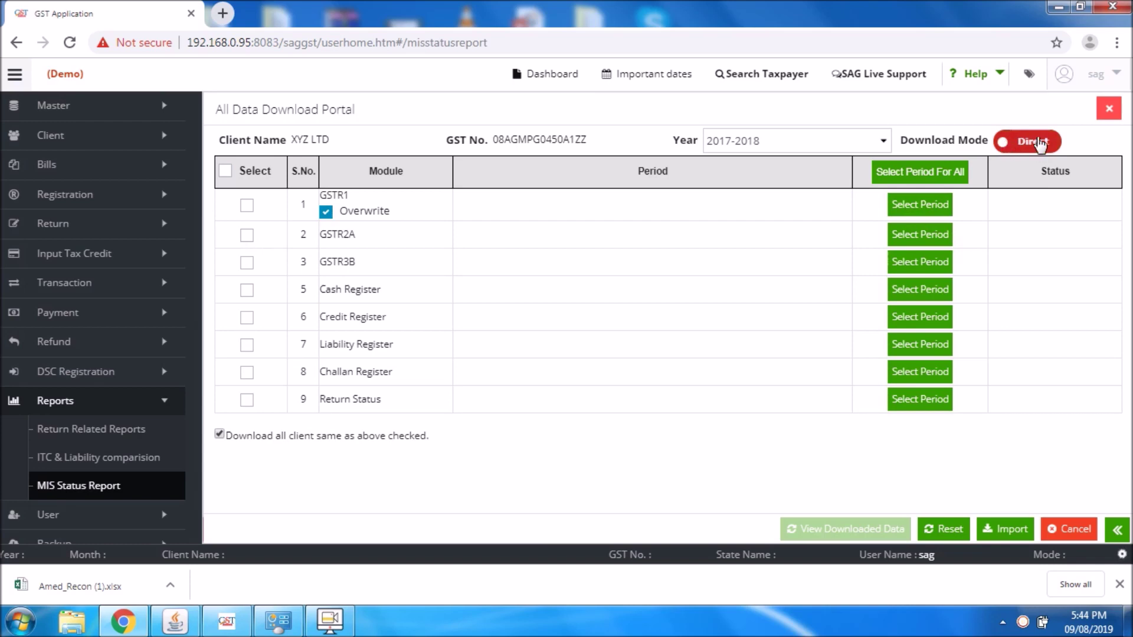
left_click(329, 621)
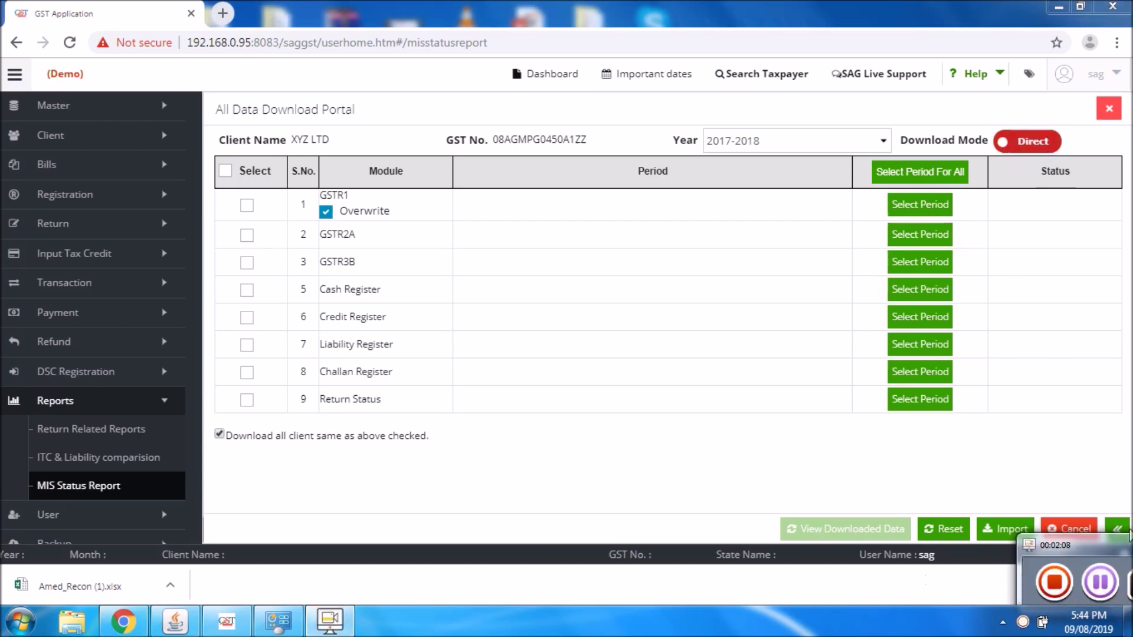
left_click(1104, 584)
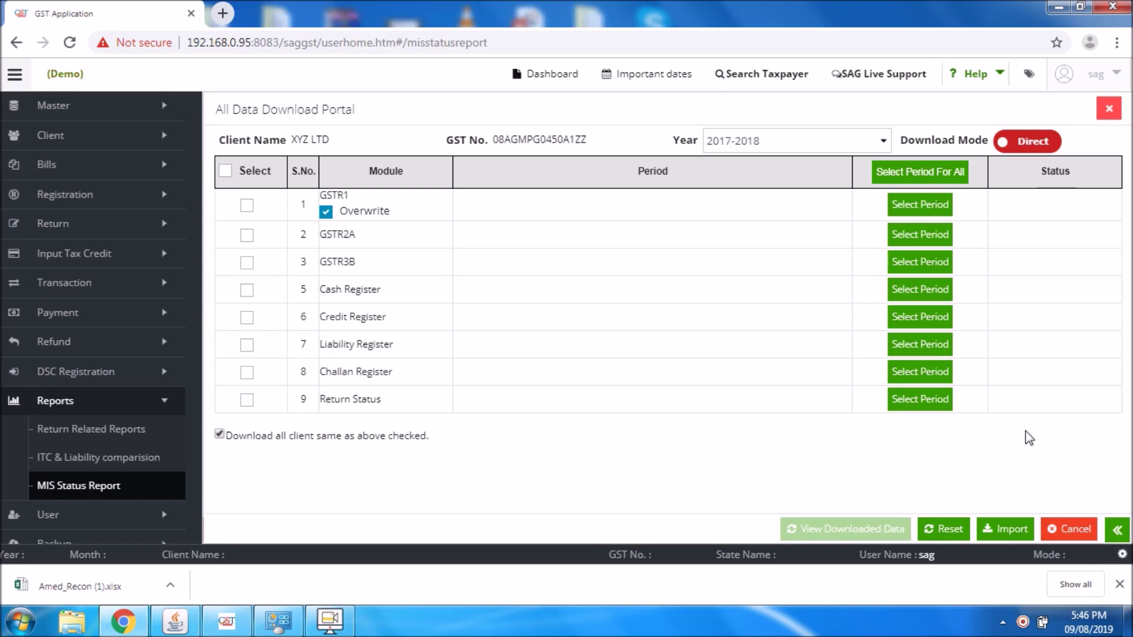
Close the download panel and list Return Reports for XYZ LTD for year 2017-2018.
left_click(1073, 528)
left_click(1058, 533)
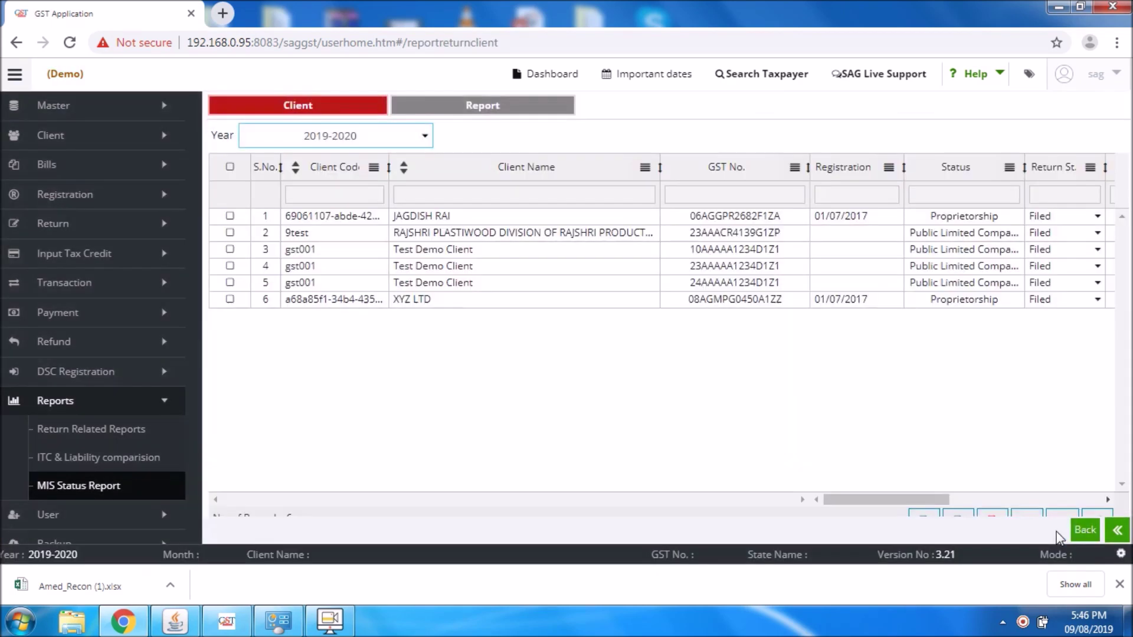
left_click(230, 300)
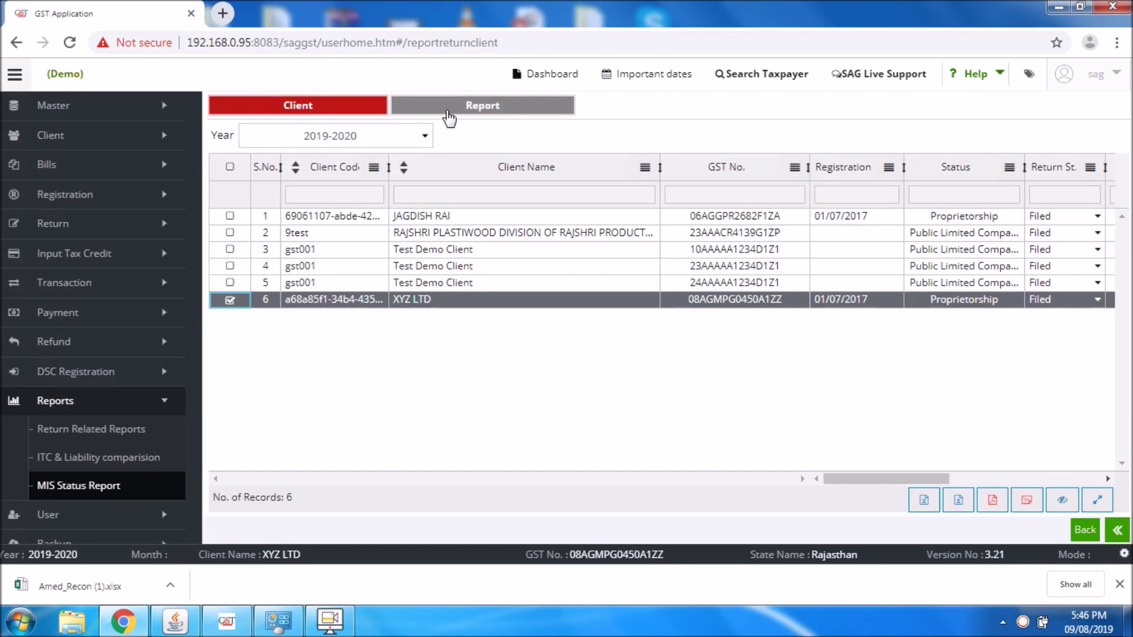
left_click(391, 142)
left_click(308, 157)
left_click(456, 106)
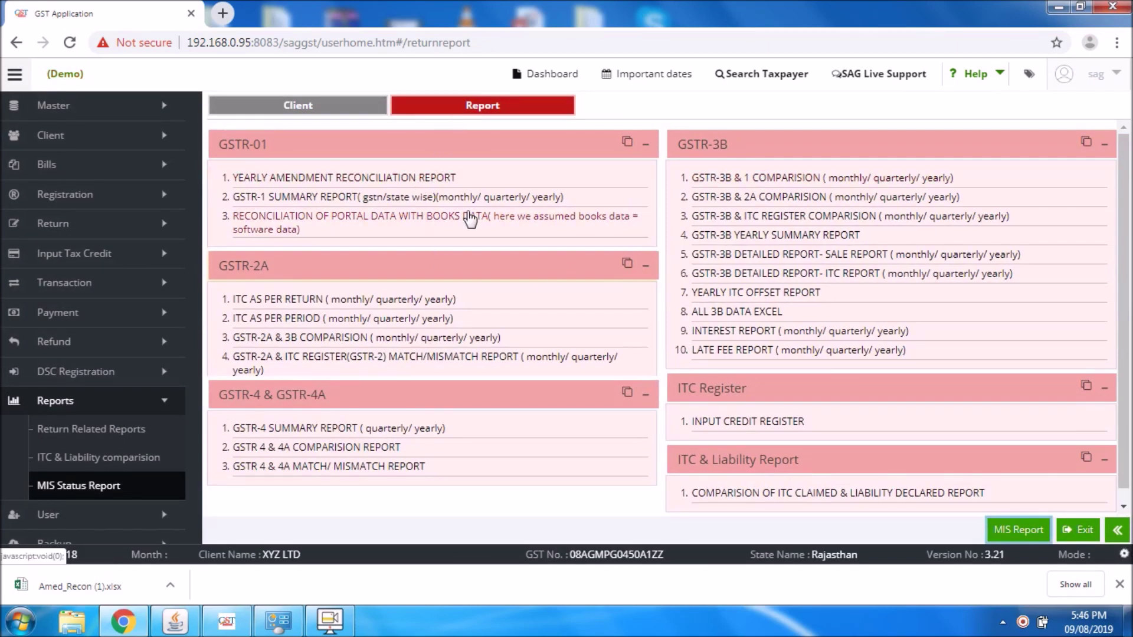
Open the GSTR-01 yearly amendment reconciliation, dismiss the not-refreshed alert, and refresh its data.
left_click(393, 178)
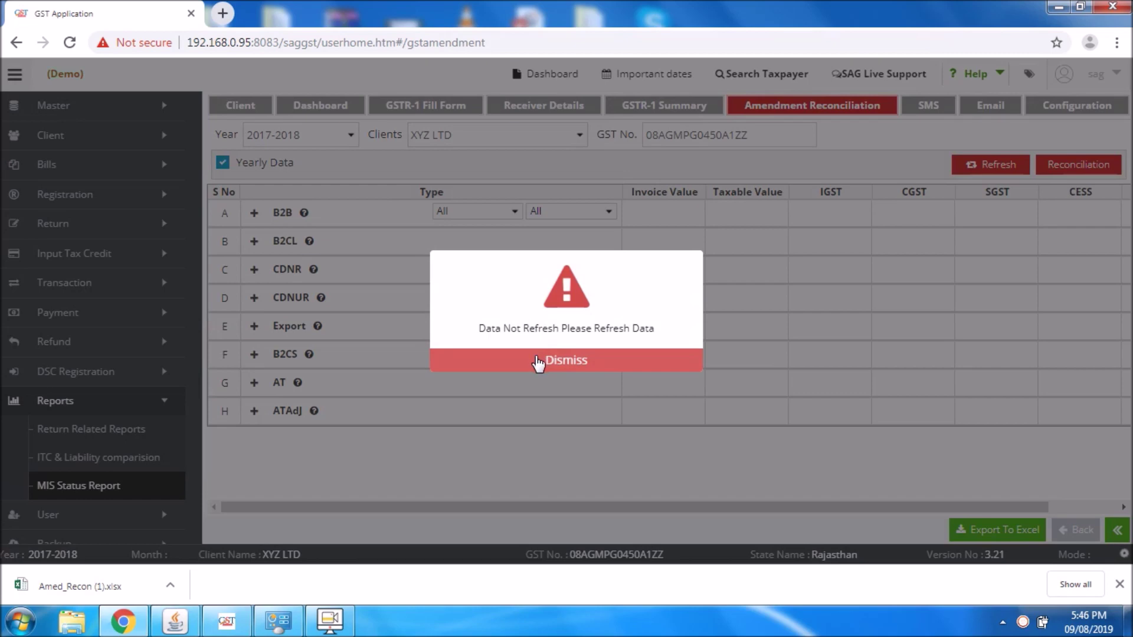
left_click(539, 361)
left_click(965, 170)
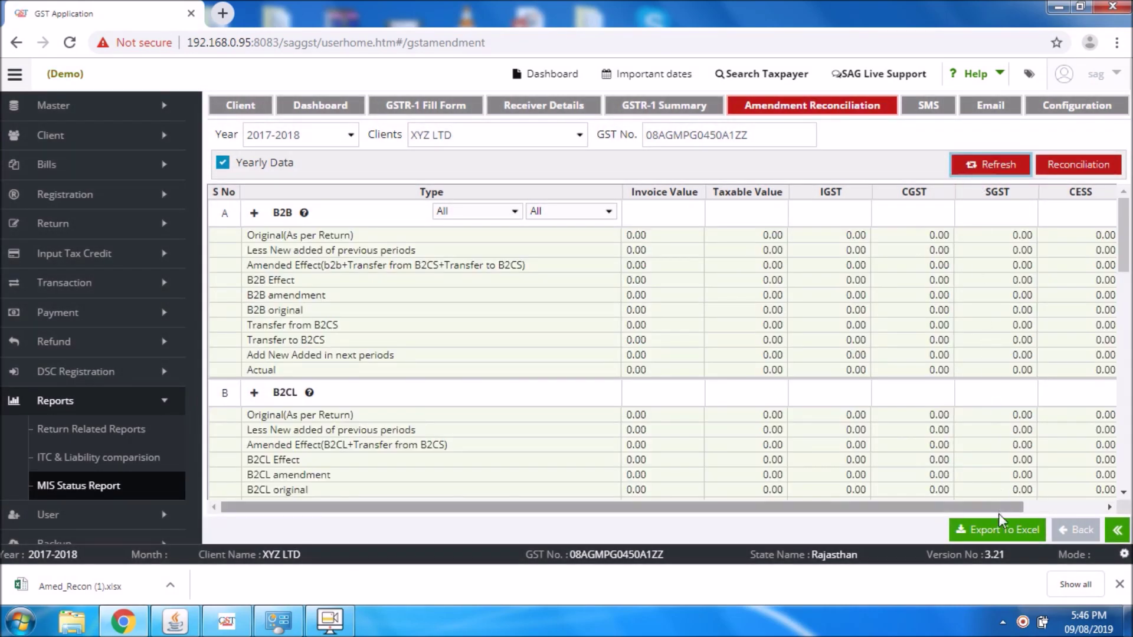
Export the amendment reconciliation to Excel as Amed_Recon (2).xlsx and close the confirmation.
left_click(997, 531)
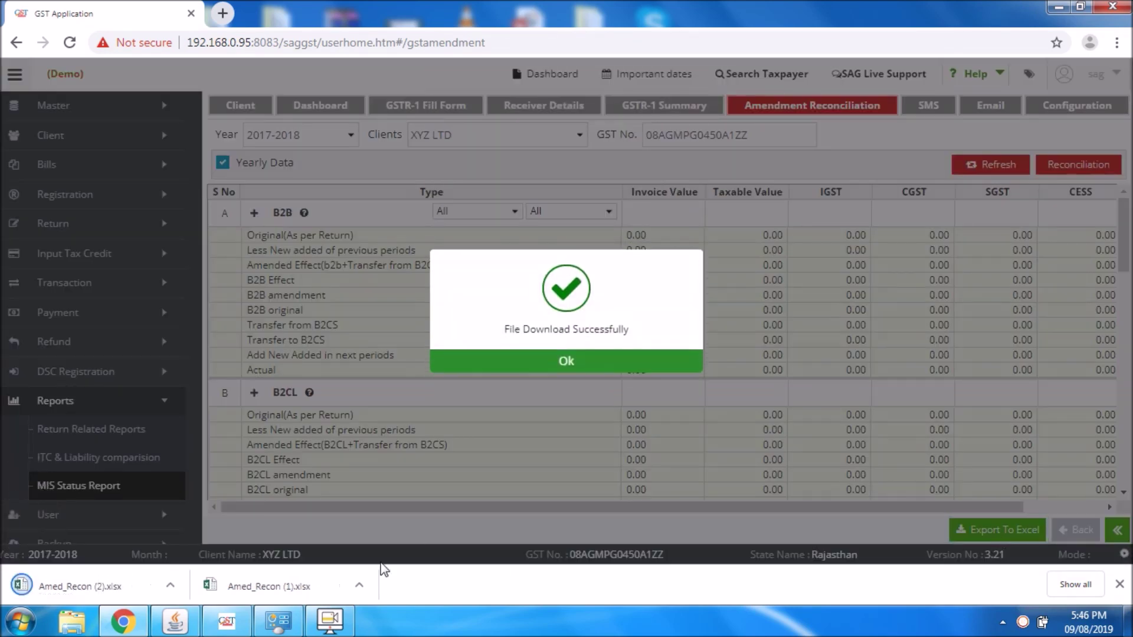
mouse_move(1107, 574)
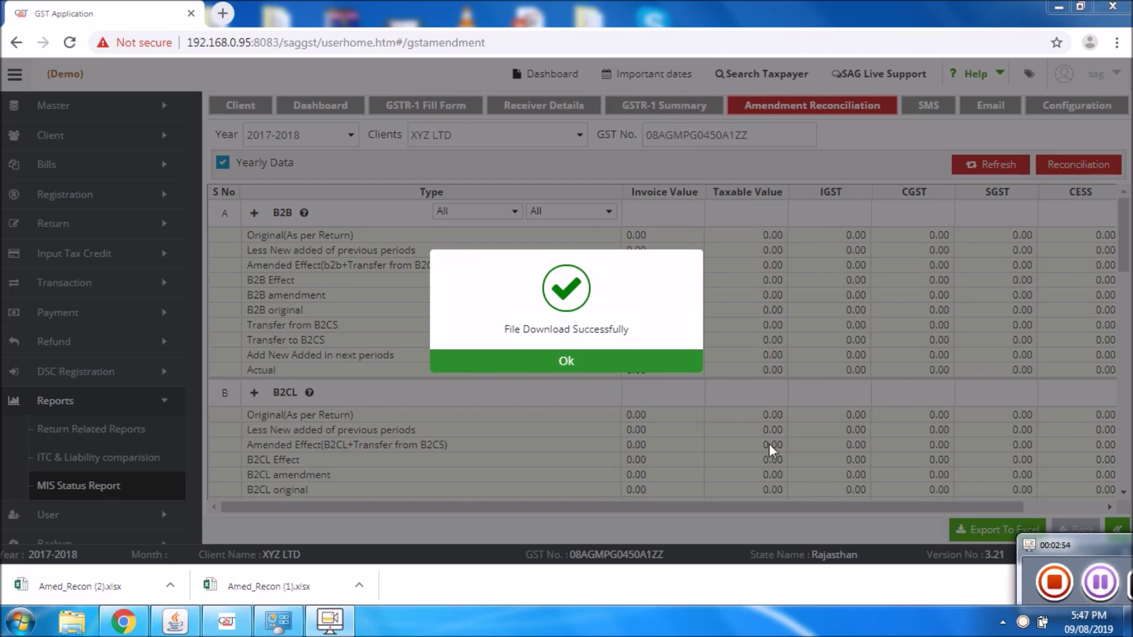
left_click(567, 362)
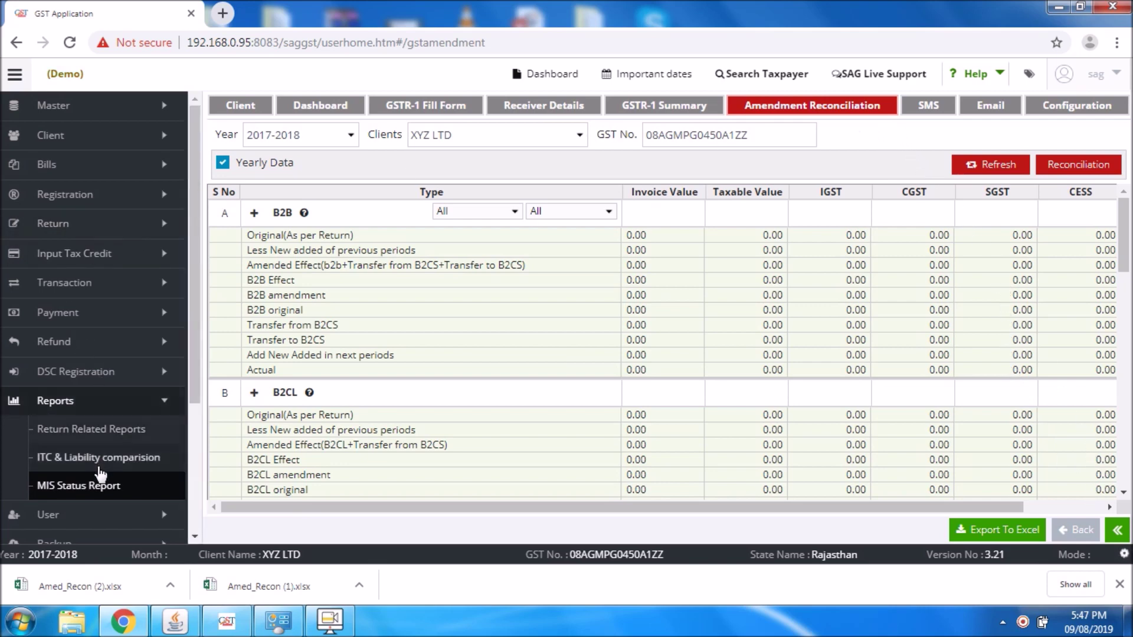
Return to the report list, open the MIS Status Report, and dismiss the missing-information alert.
left_click(1075, 531)
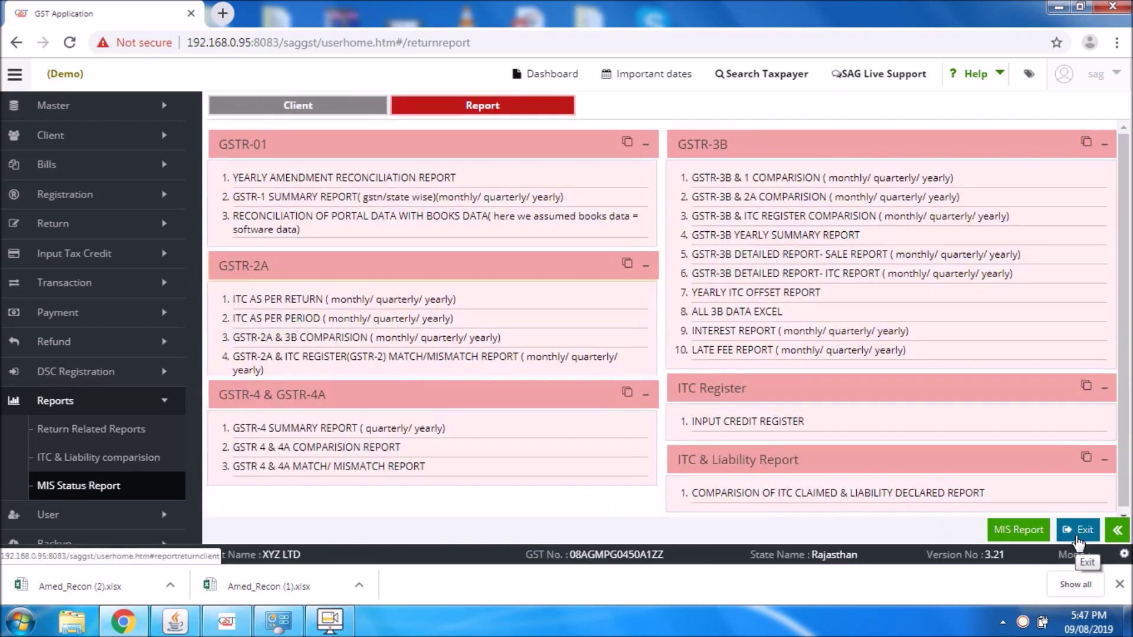
left_click(1022, 531)
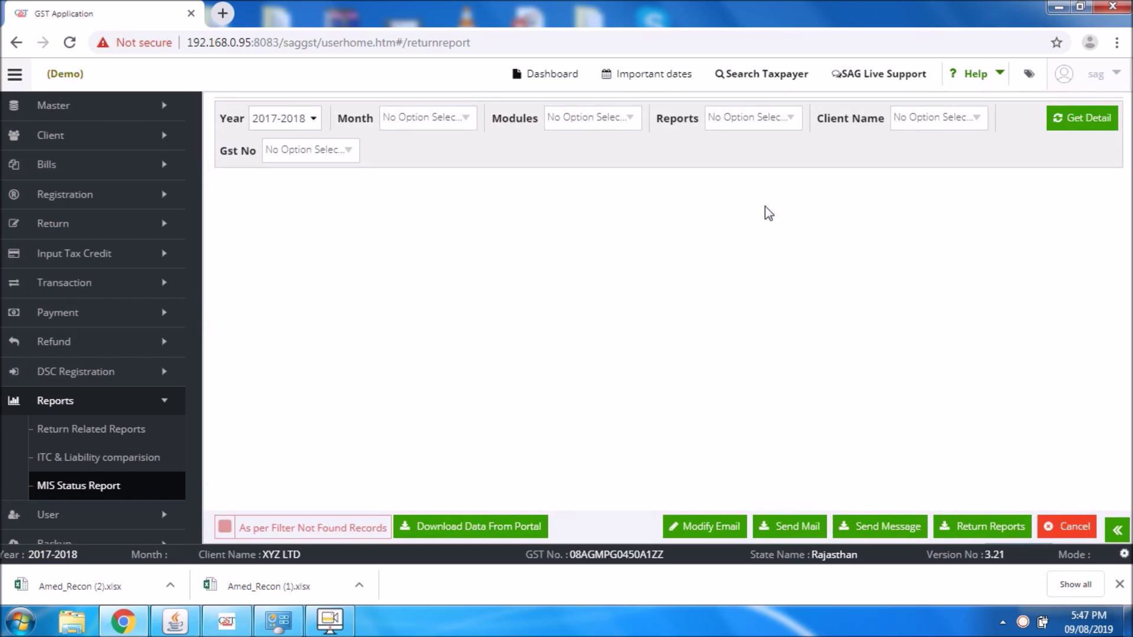
left_click(1074, 126)
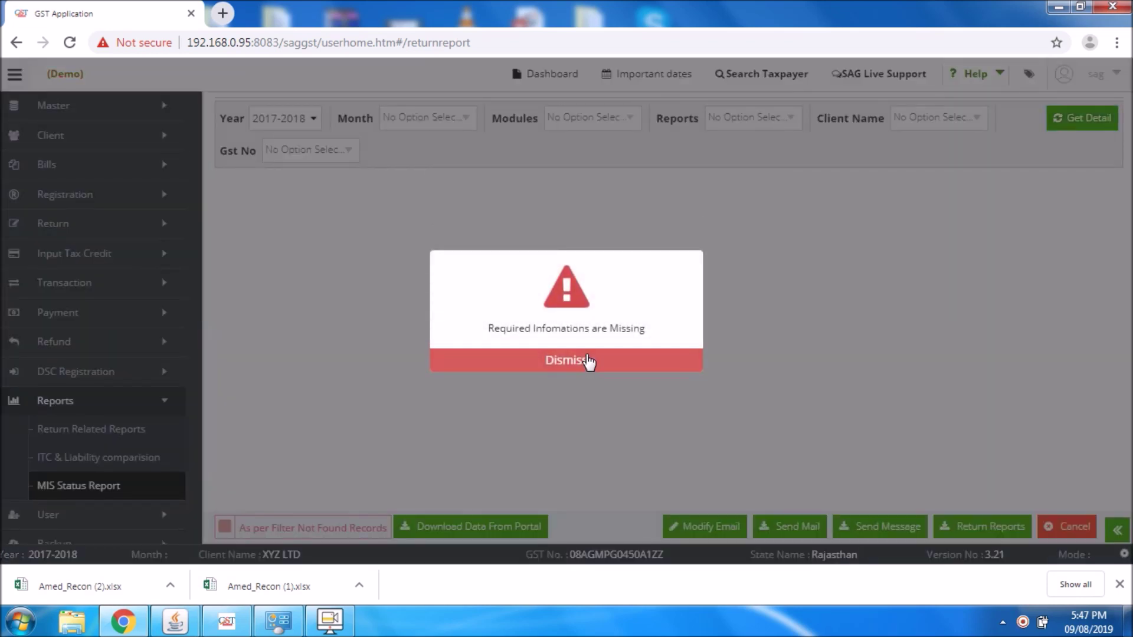
left_click(585, 352)
Set Month to All, Modules to all except None, and Reports to All.
left_click(417, 125)
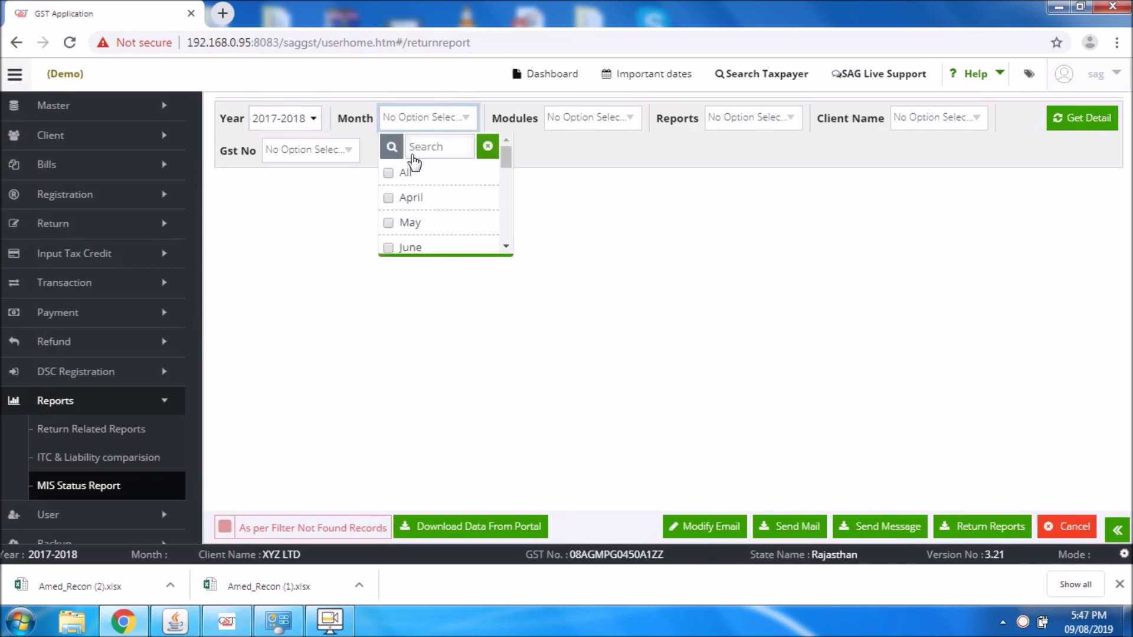
left_click(404, 174)
left_click(566, 120)
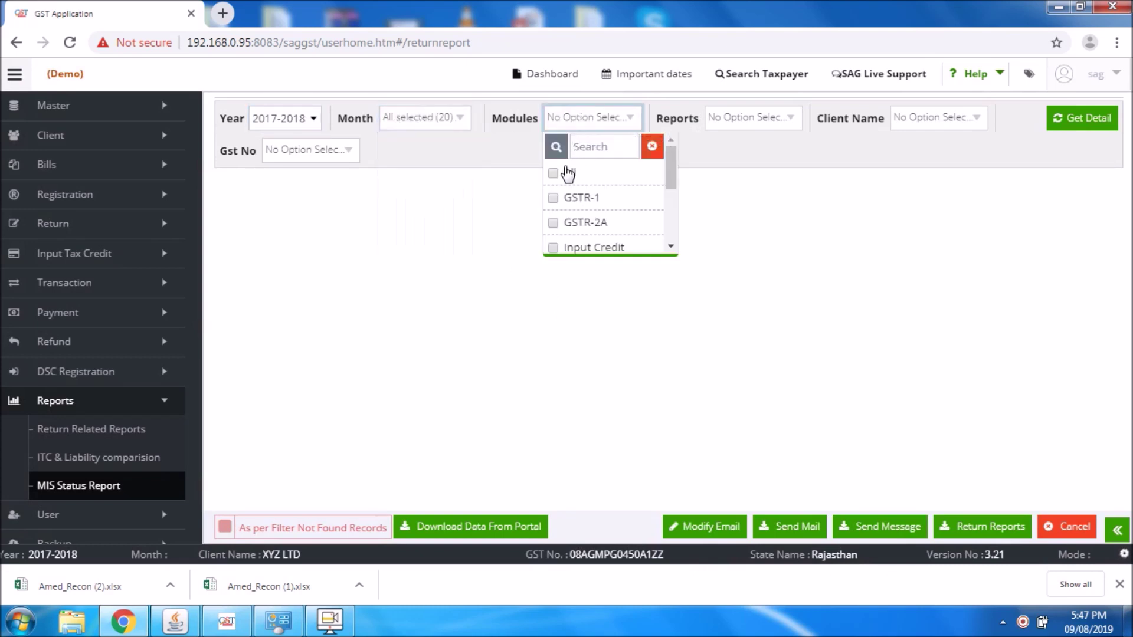
left_click(561, 172)
left_click_drag(676, 171, 673, 236)
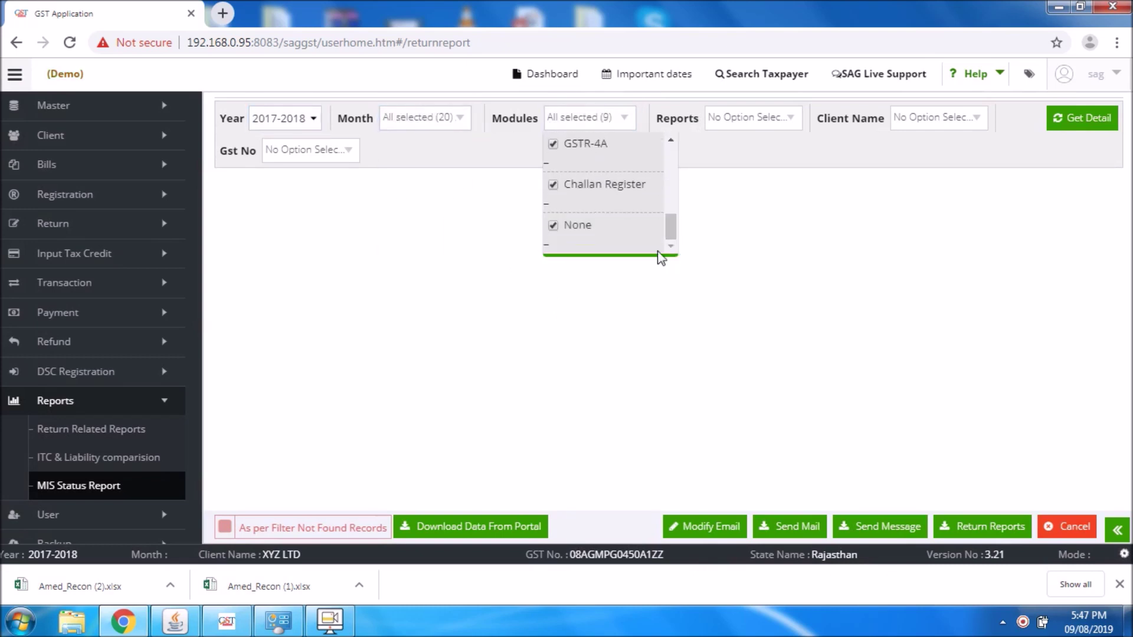
left_click(593, 228)
left_click(743, 124)
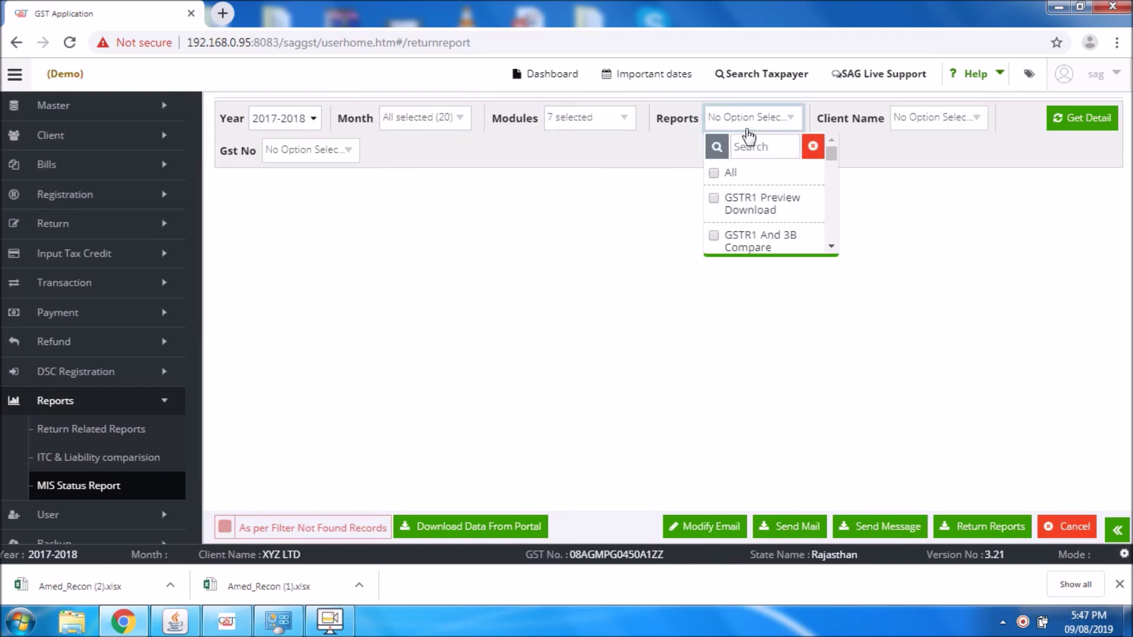
left_click(727, 197)
Search for and select client XYZ LTD, then fetch the MIS status details.
left_click(902, 121)
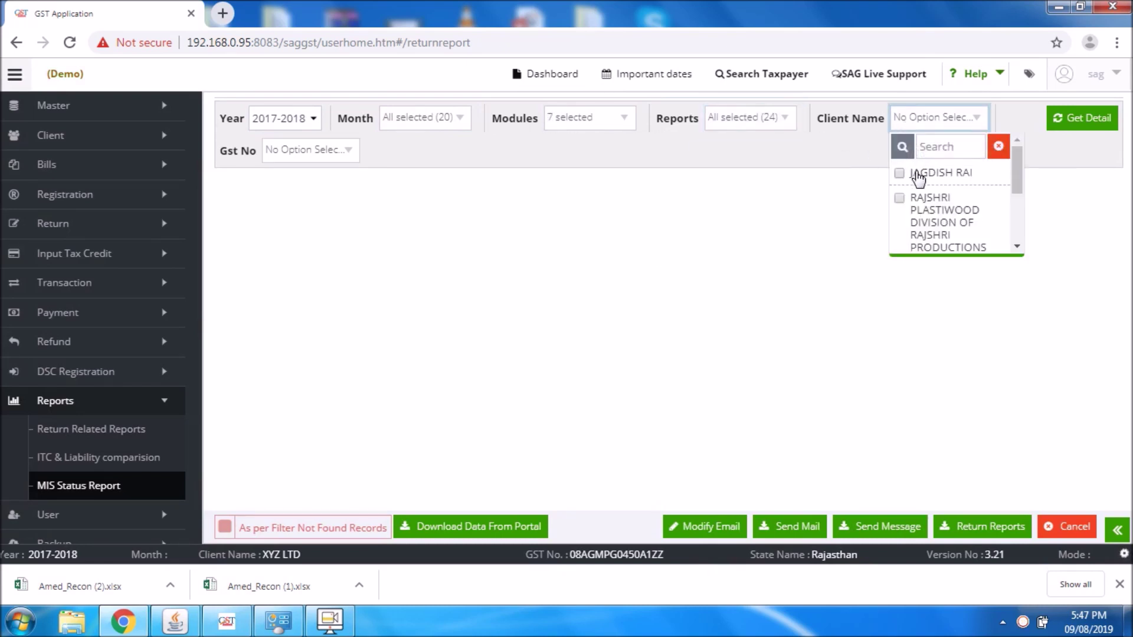
left_click(934, 149)
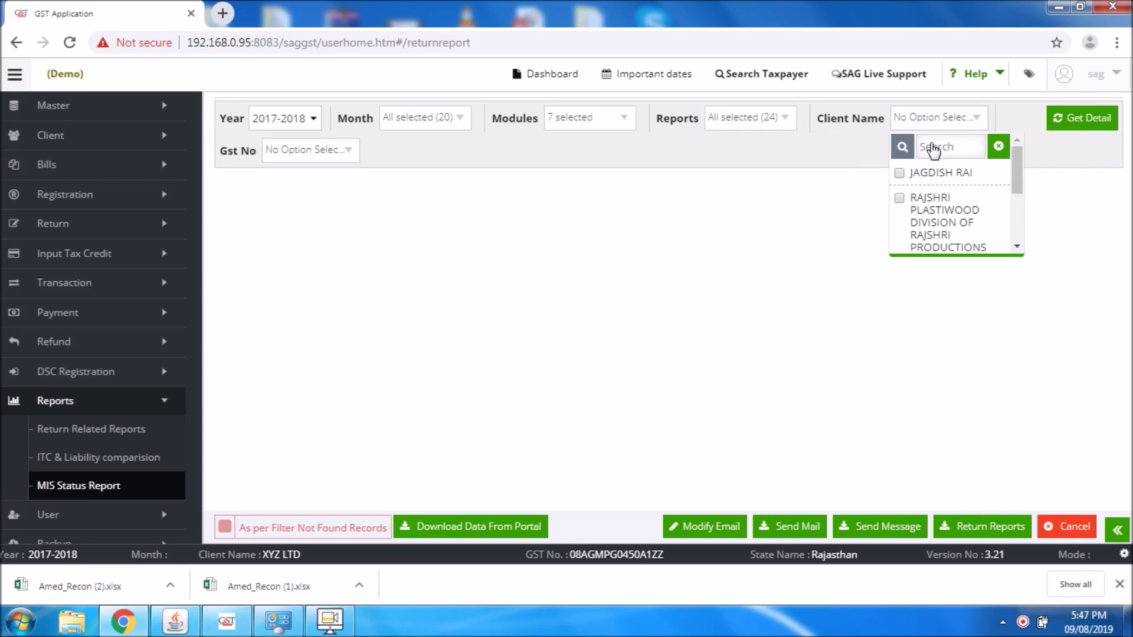
left_click(953, 152)
type("xyz")
left_click(955, 174)
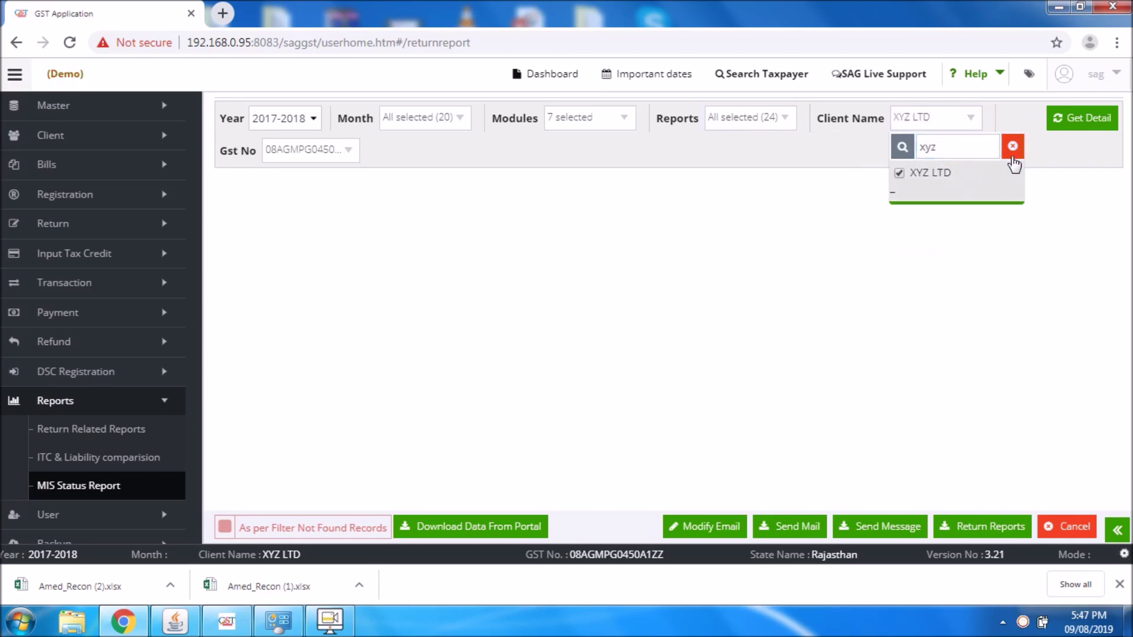
left_click(1082, 117)
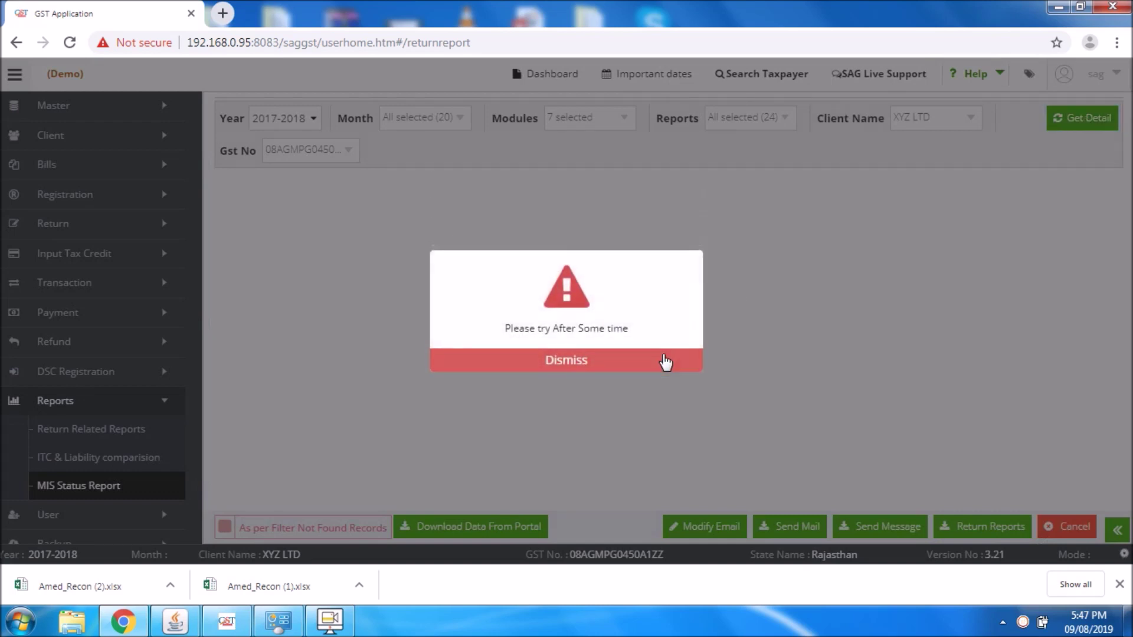
Dismiss the try-later alert, tick the October GSTR1 JSON Download record, and check its email address.
left_click(659, 361)
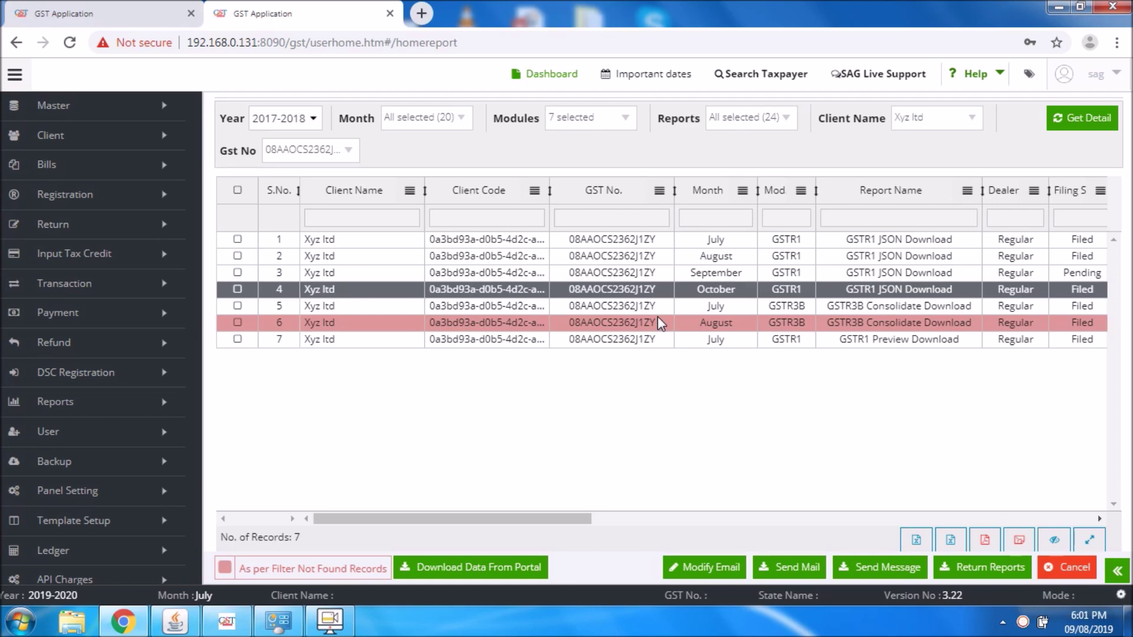
left_click(238, 290)
left_click_drag(583, 520, 608, 519)
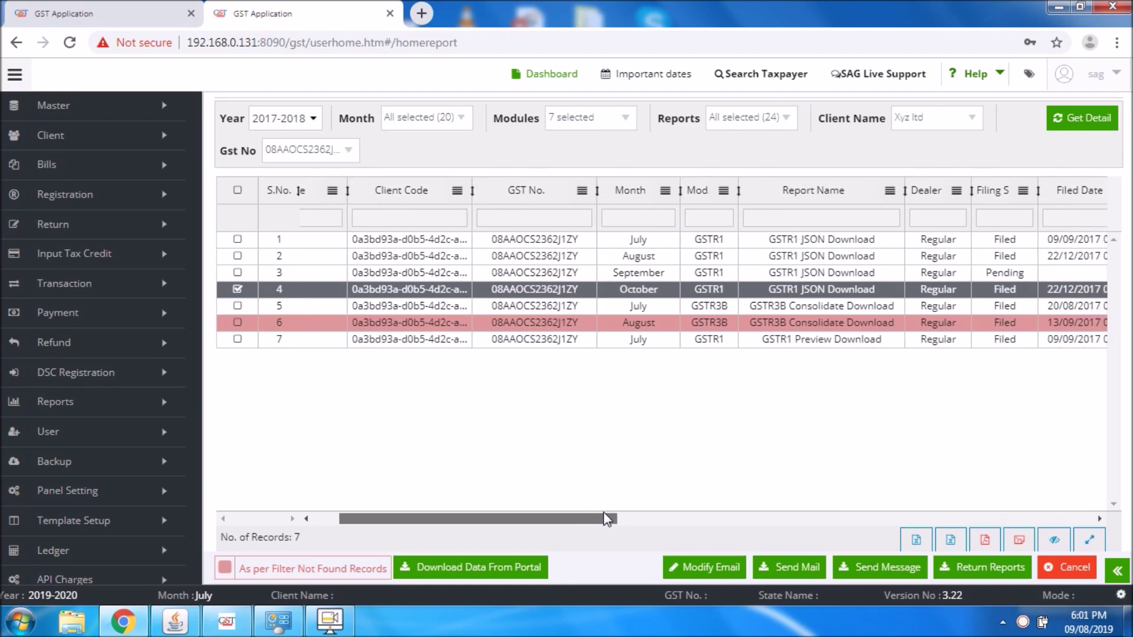
left_click_drag(608, 519, 689, 519)
left_click(909, 291)
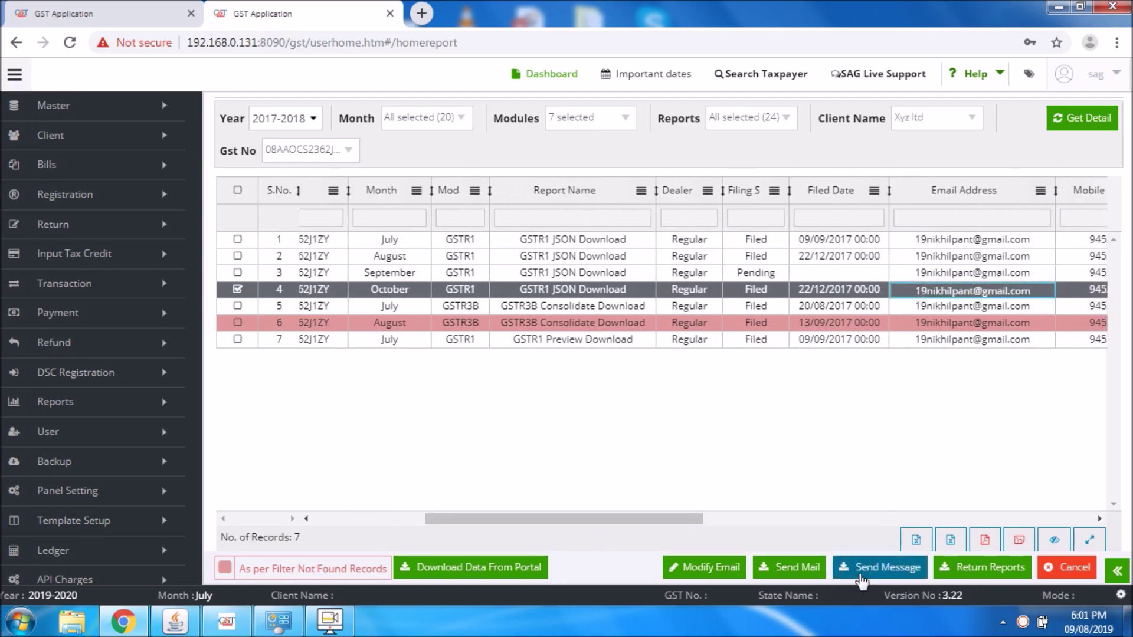
Send the ticked record by mail to the client and close the sent confirmation.
left_click(777, 567)
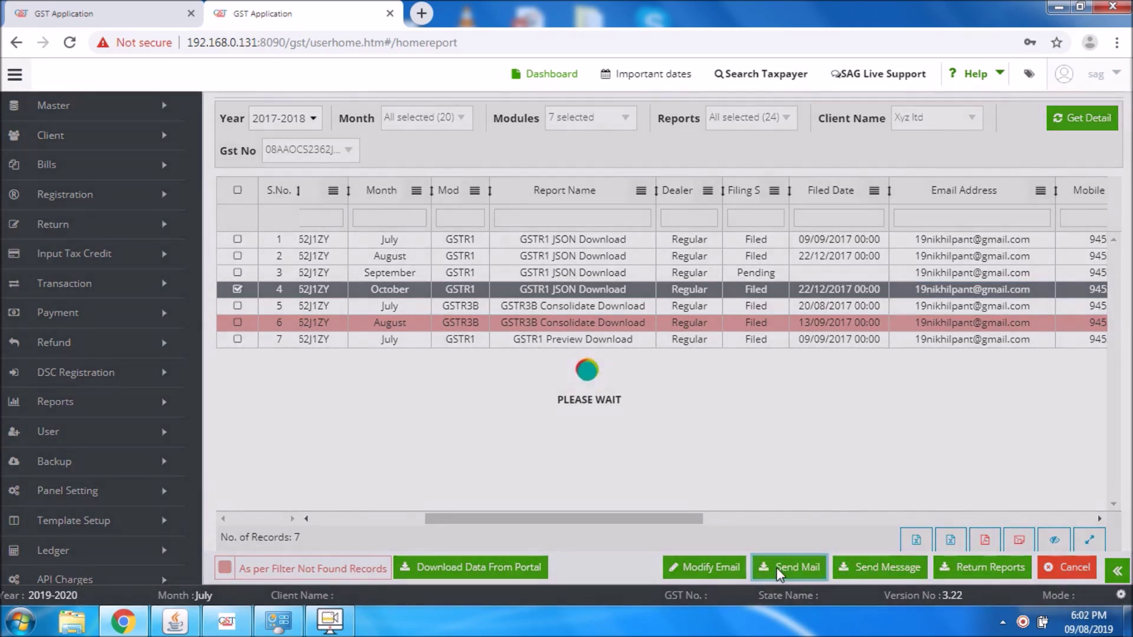
left_click(328, 629)
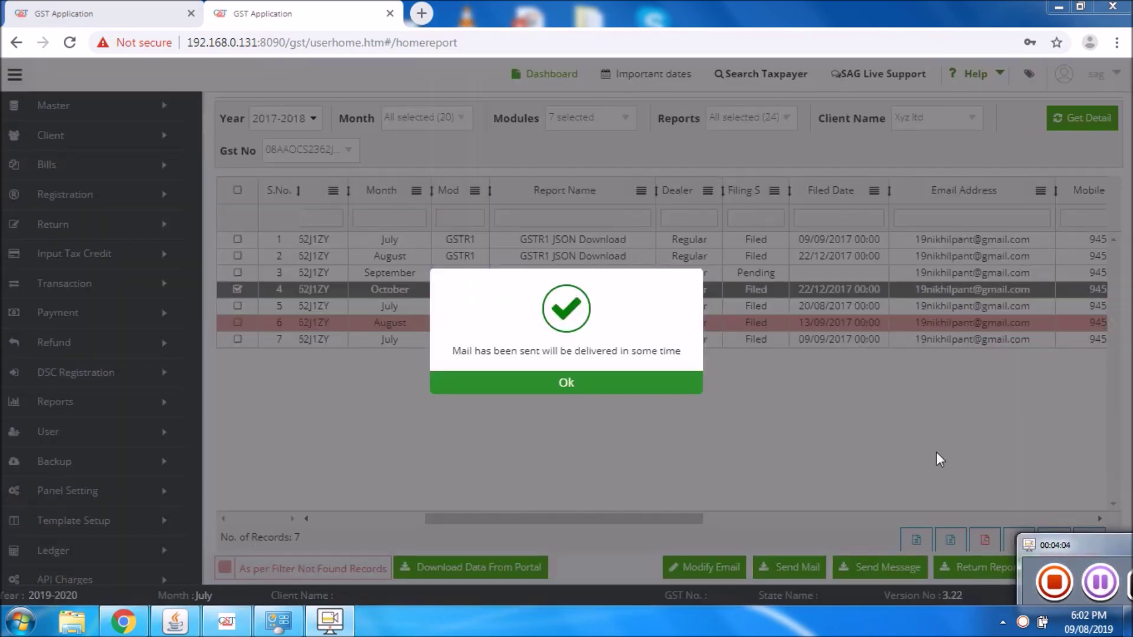
left_click(940, 460)
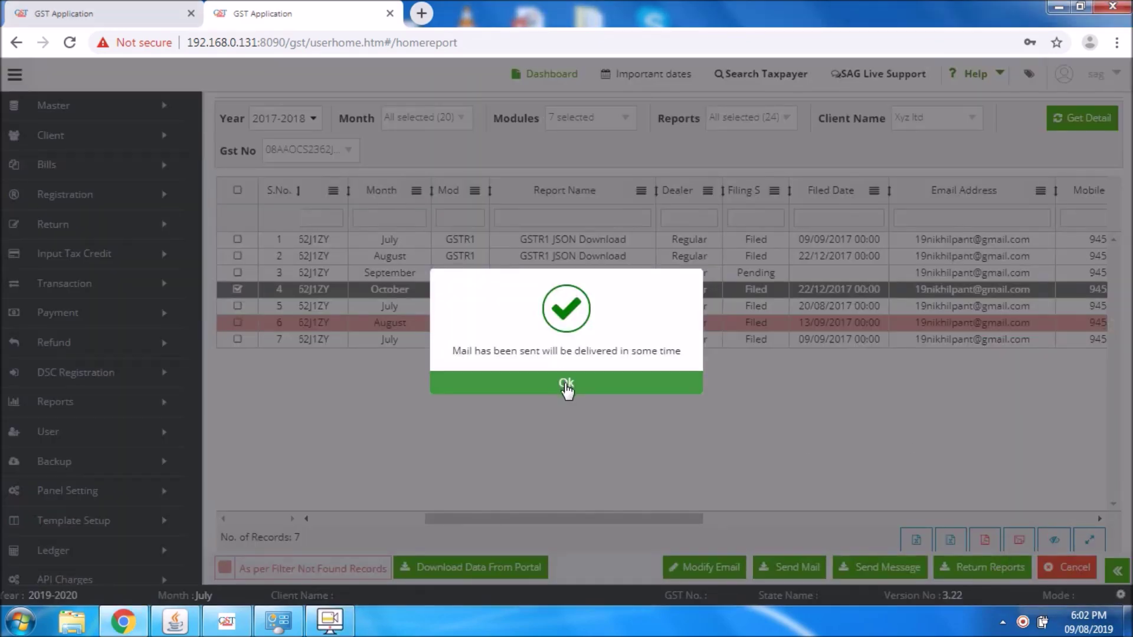
left_click(567, 387)
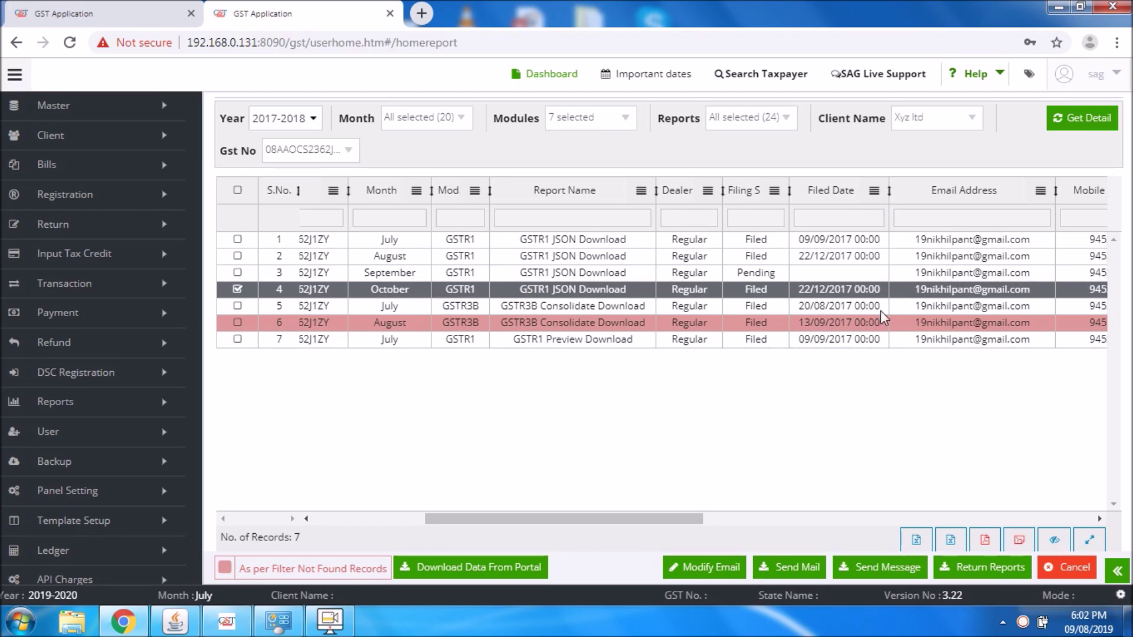
Replace the October GSTR1 record's existing mail address with a new one and save it.
left_click(716, 569)
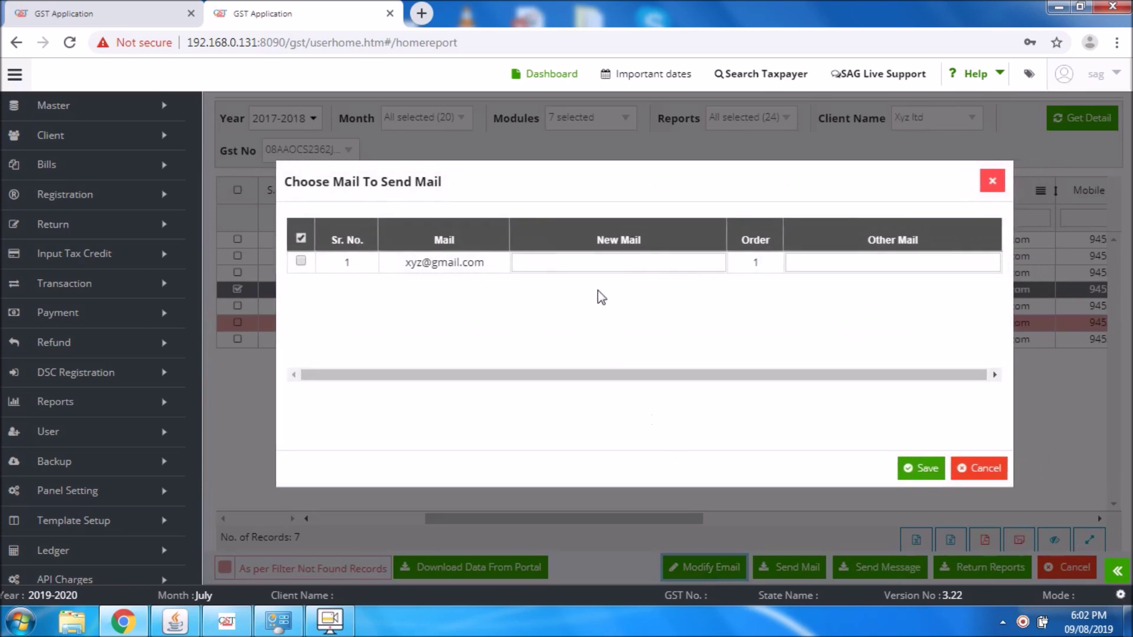
left_click(300, 261)
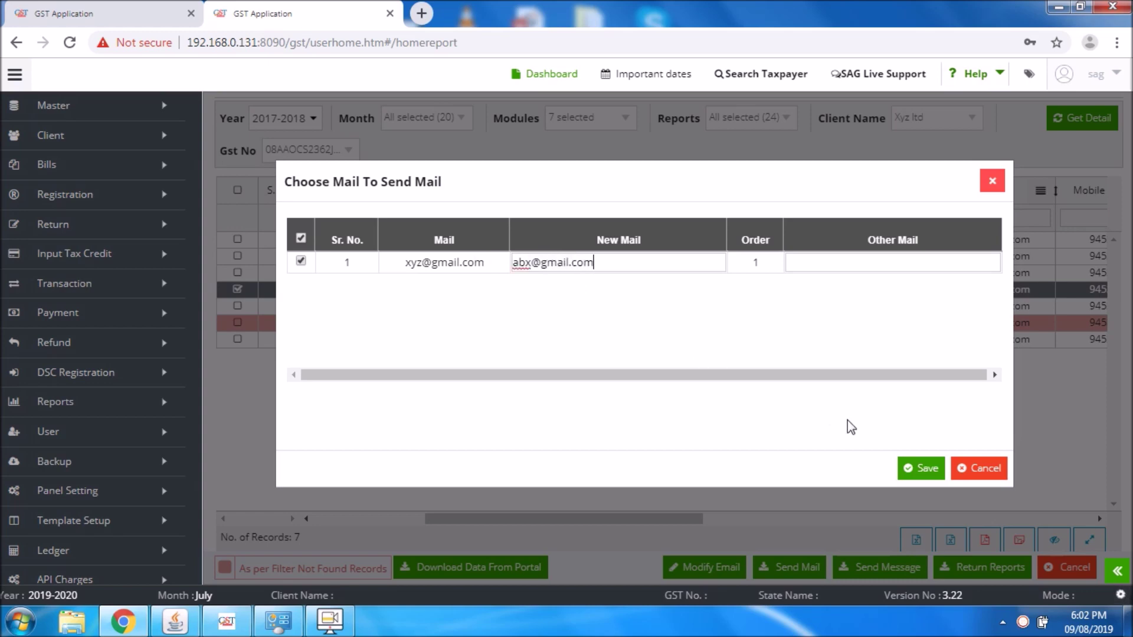
left_click(925, 472)
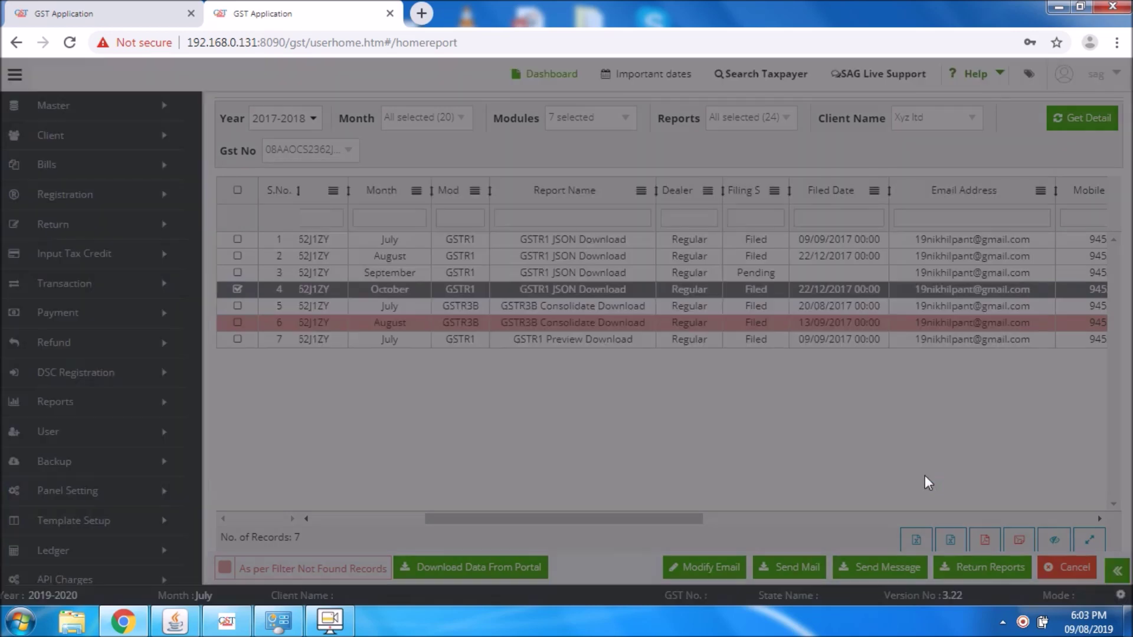